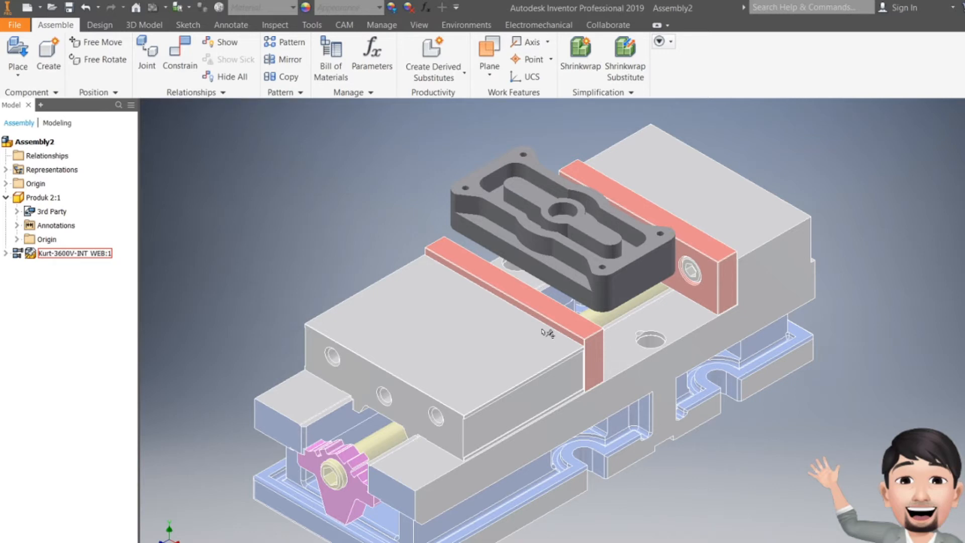
Step: Create a CAM setup with the Milling operation type and set its WCS orientation to Select X & Y axes
double_click(595, 227)
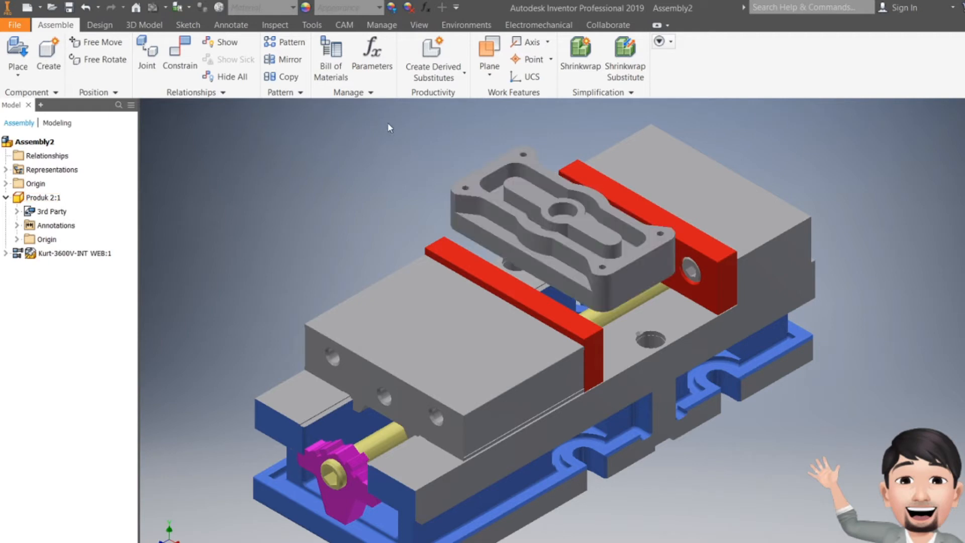
click(341, 26)
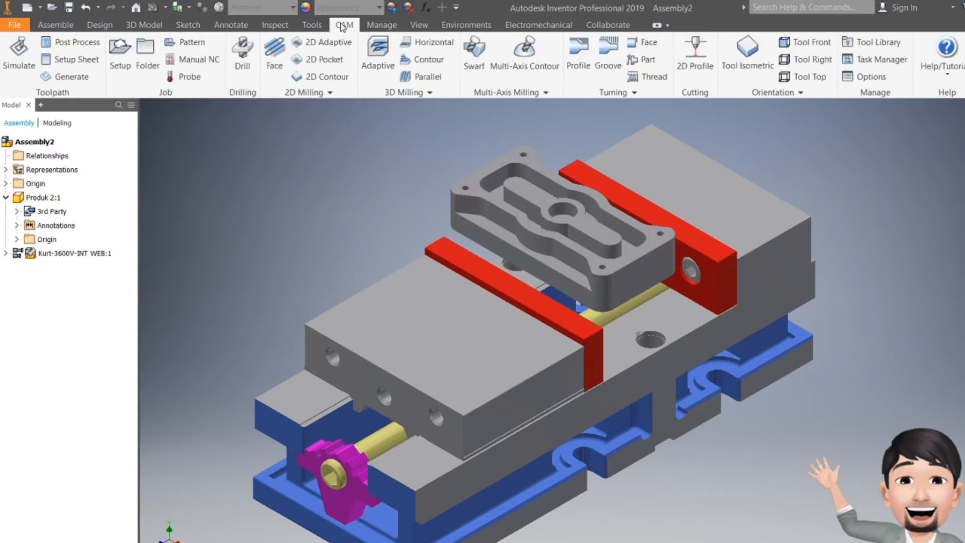
click(126, 76)
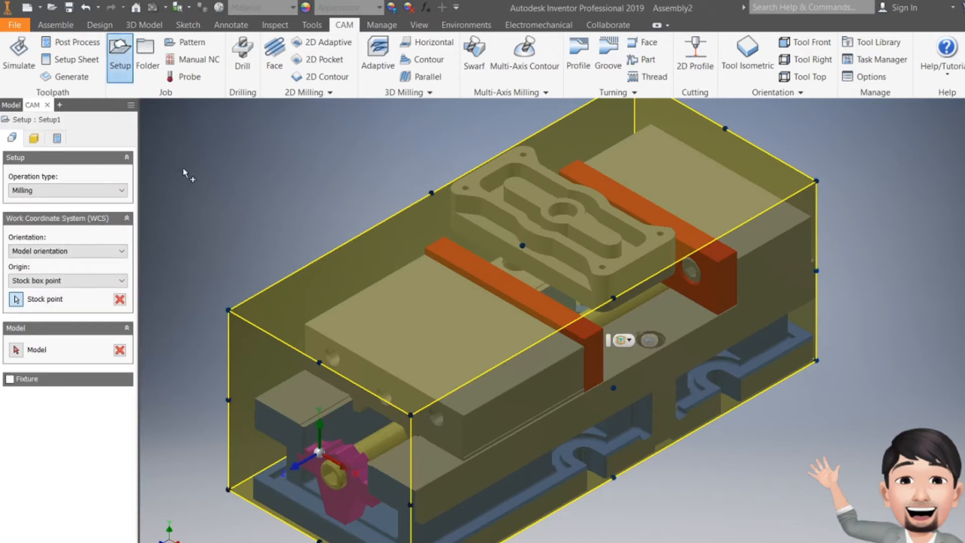
click(73, 191)
click(71, 191)
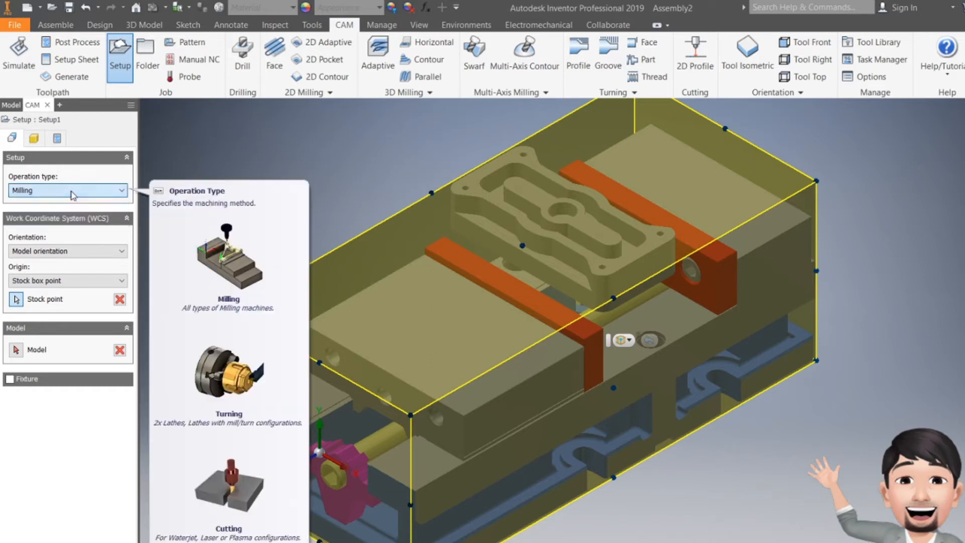
click(72, 192)
click(219, 186)
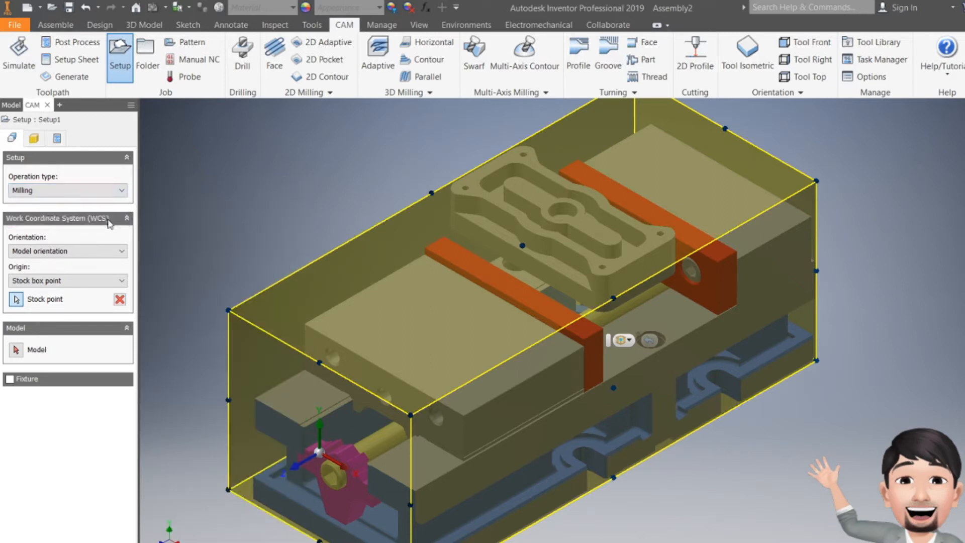
click(57, 255)
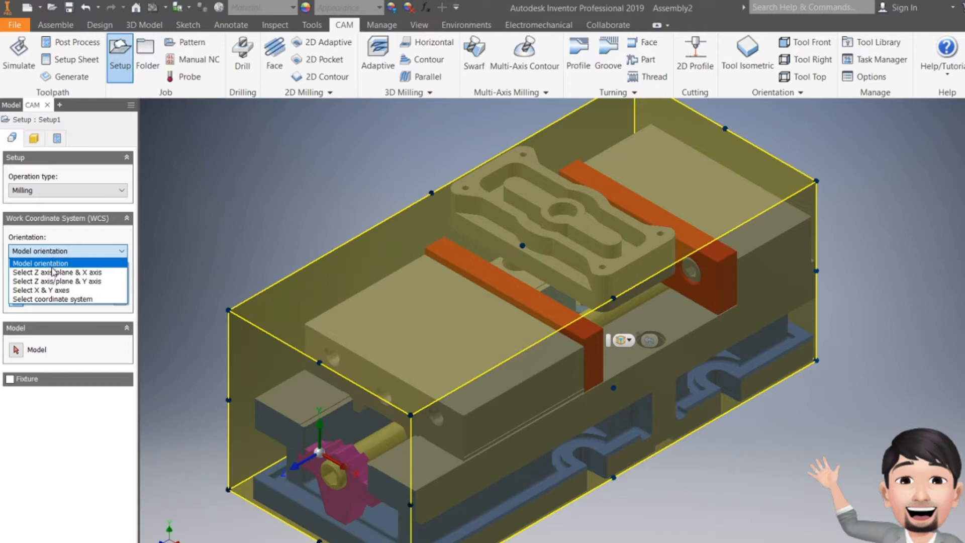
click(48, 290)
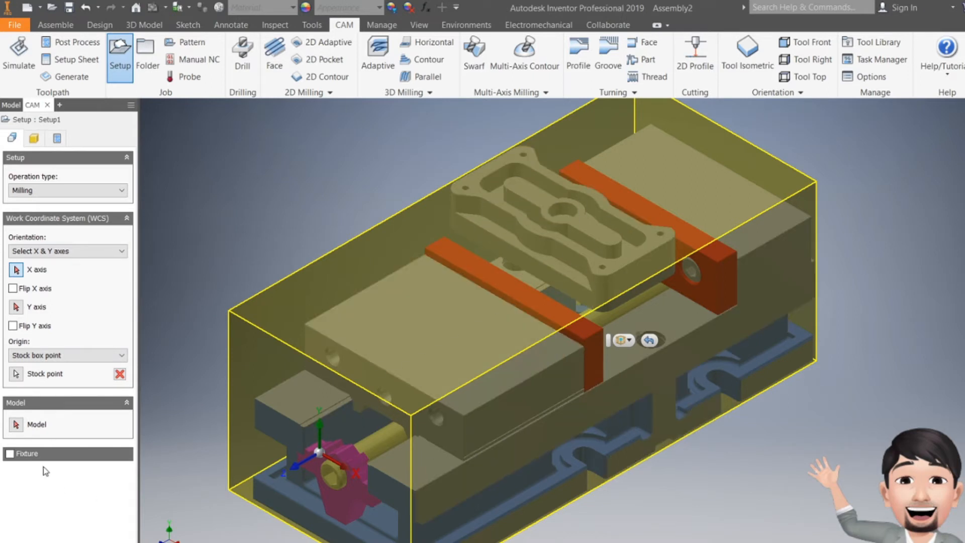
Step: Pick the pocketed plate as the setup's model and place the origin at the top-centre point of its stock box
click(16, 425)
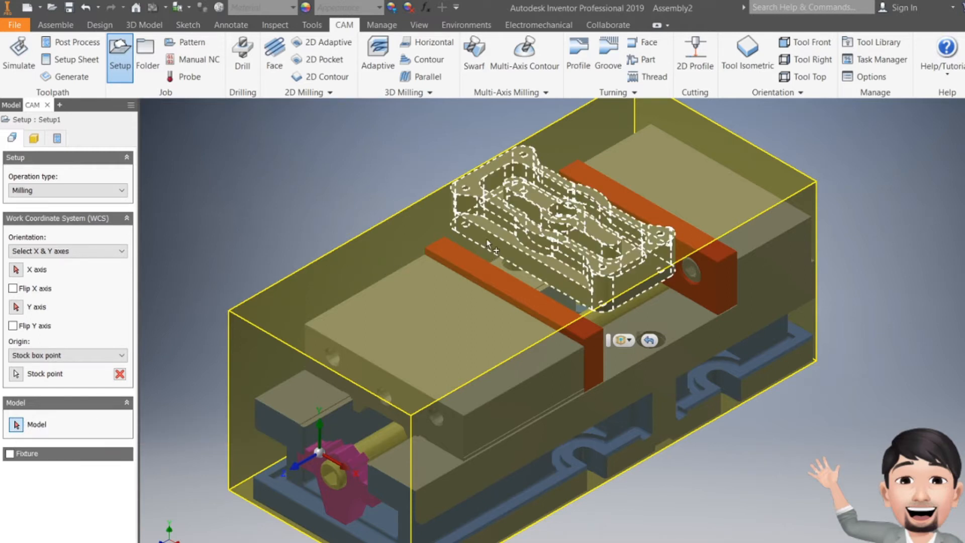
click(532, 243)
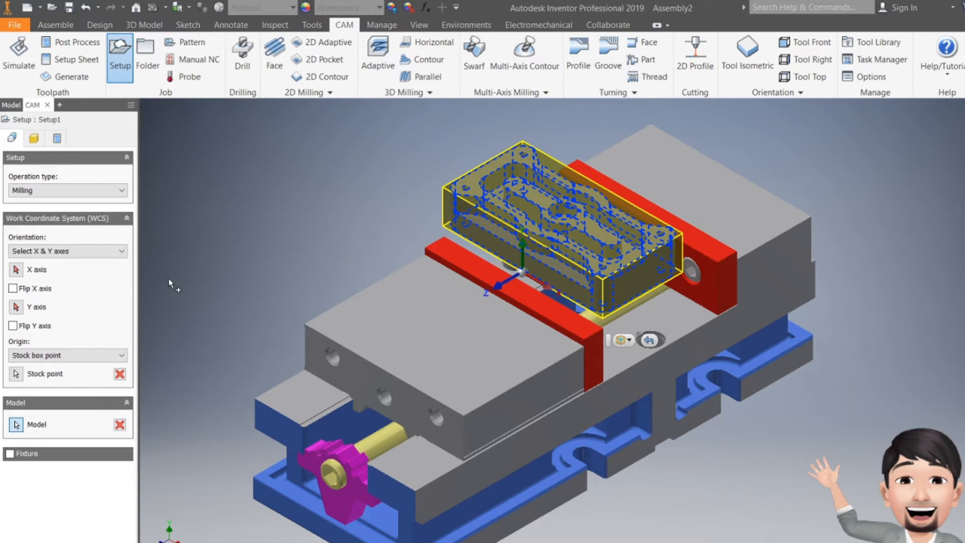
click(16, 374)
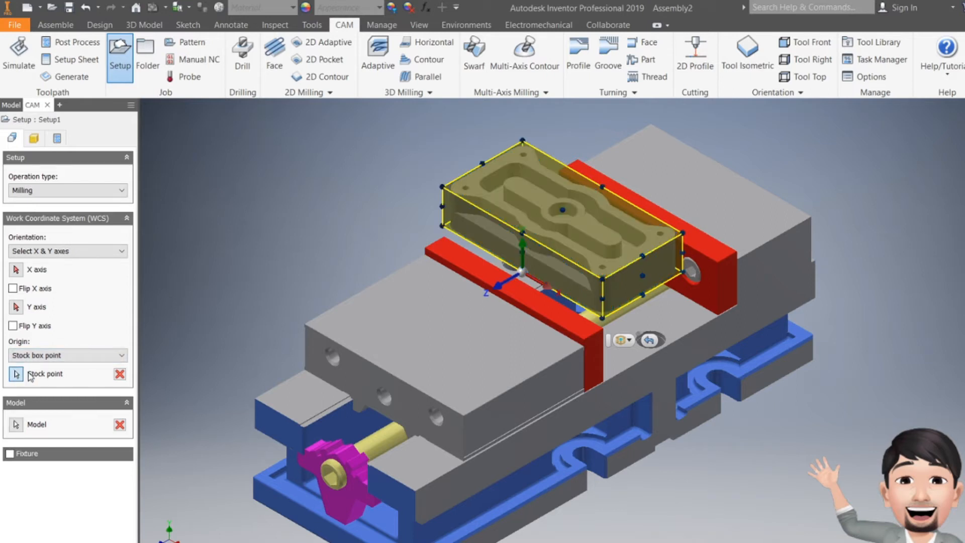
click(561, 210)
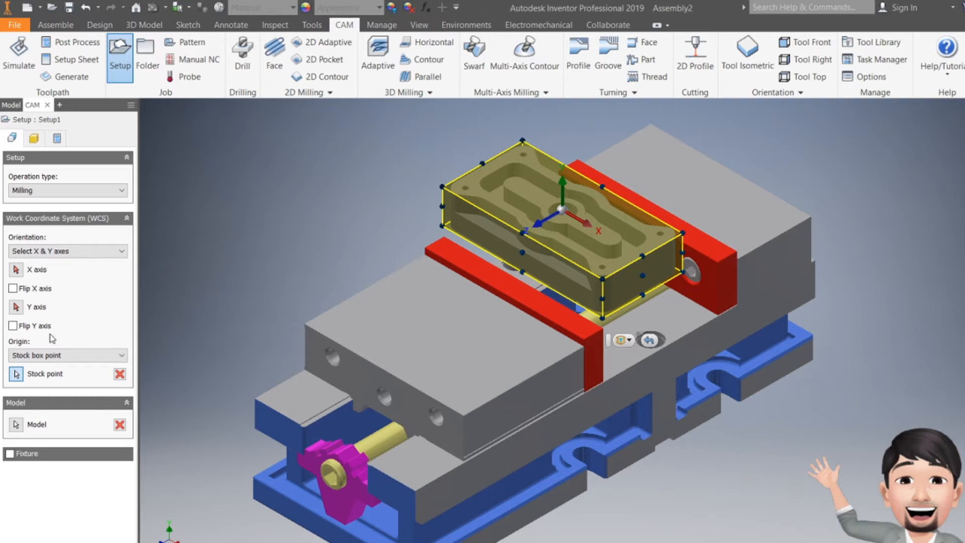
Step: Align the WCS Y axis with the plate's short upper edge and flip it so that Z points up
click(83, 254)
click(82, 257)
click(16, 269)
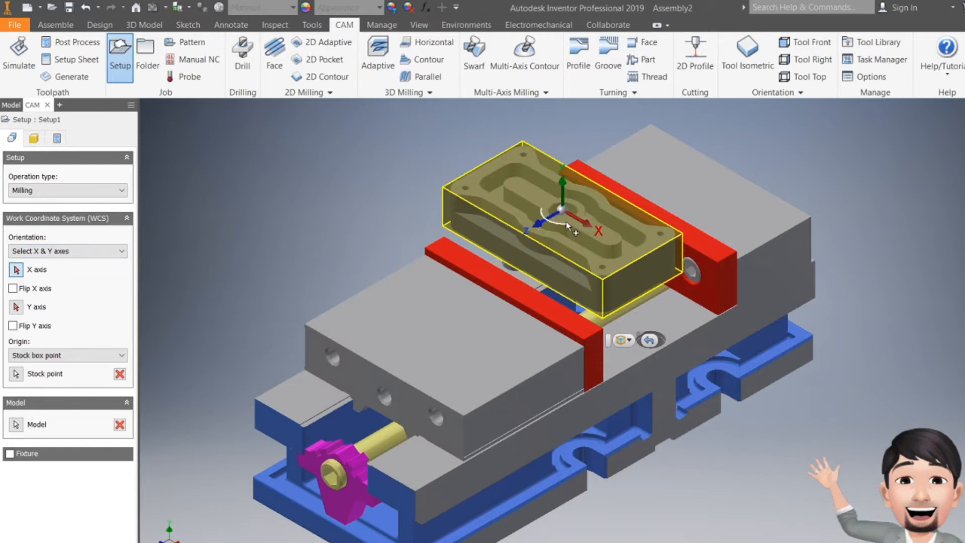
click(16, 306)
scroll(618, 247, up, 3)
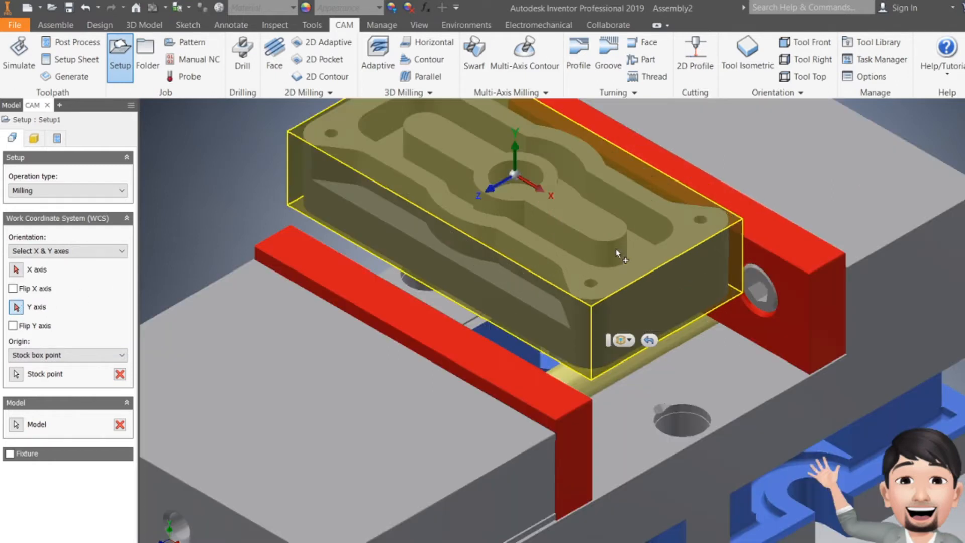
click(656, 266)
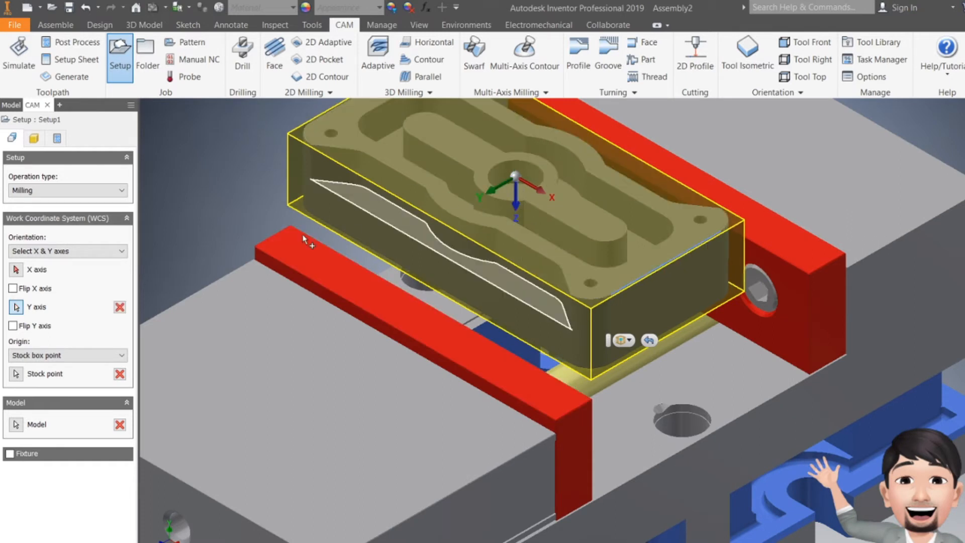
click(13, 326)
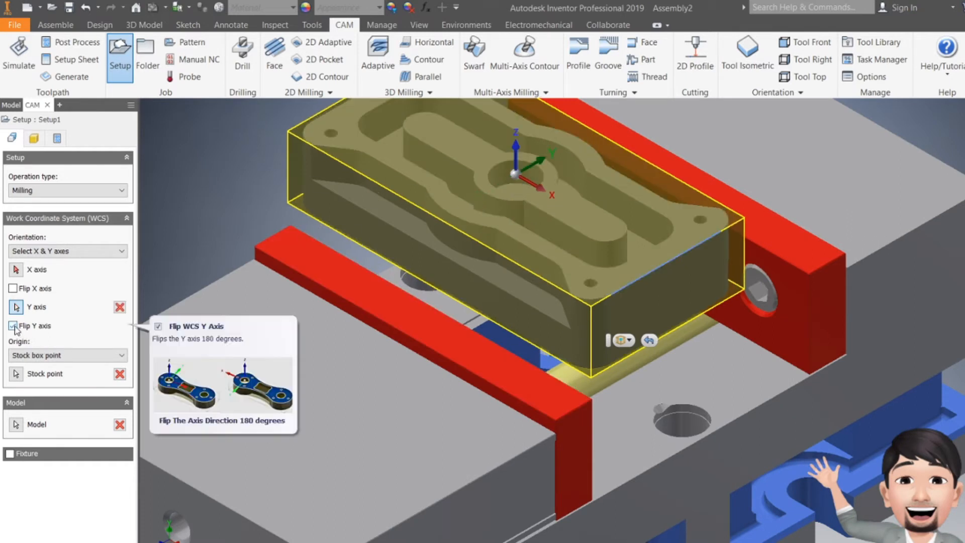
Step: Set the stock offset mode of the relative size box to Add stock to all sides
click(34, 137)
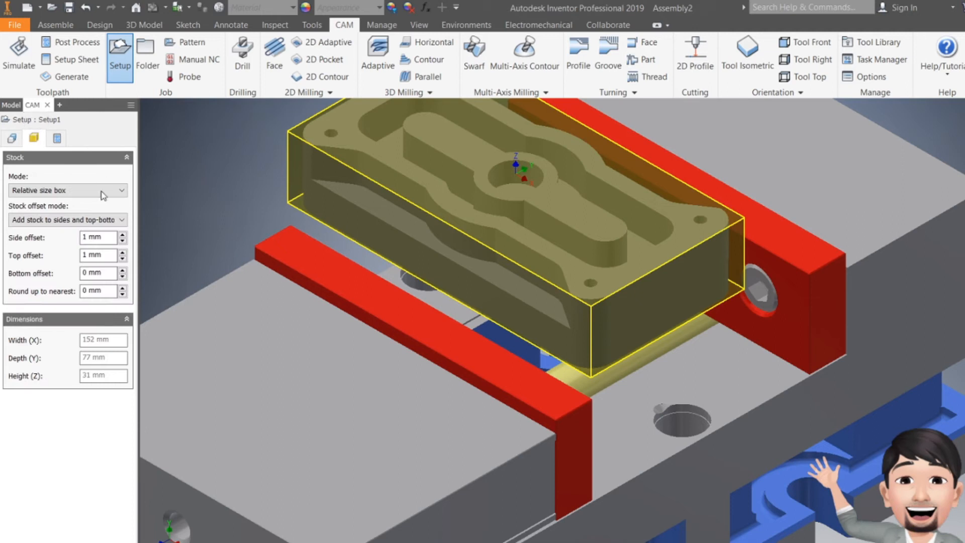
click(57, 221)
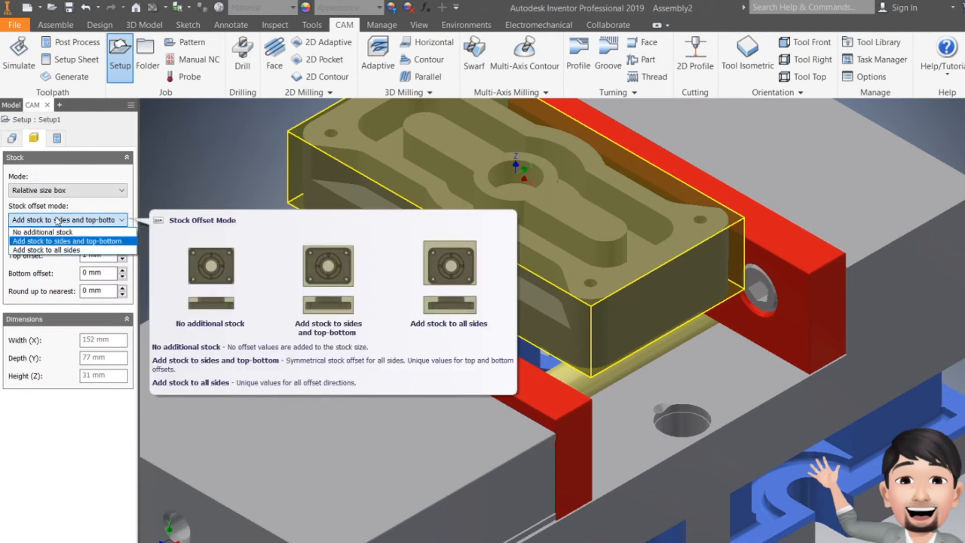
click(69, 249)
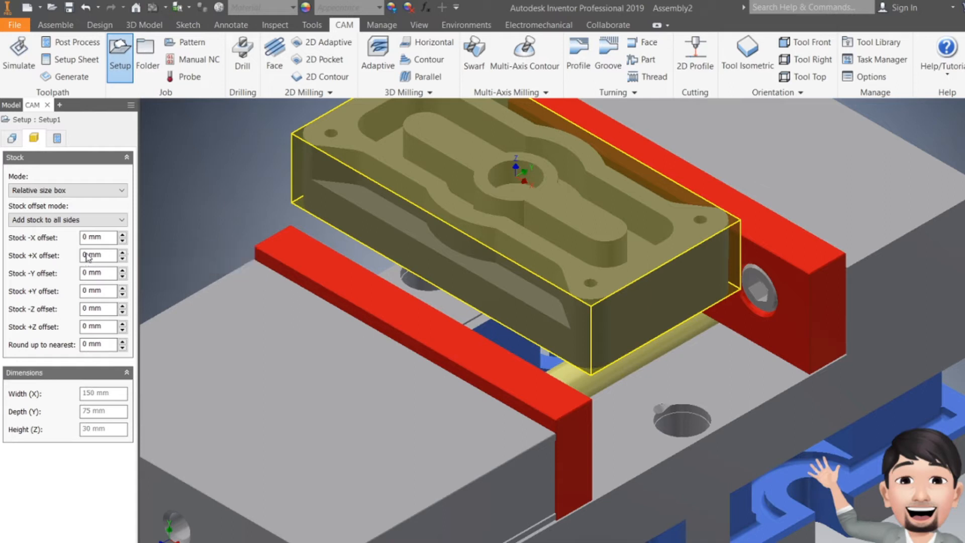
Step: Set the stock's -X, +X, -Y and +Y offsets to 10 mm each
double_click(88, 237)
text(10)
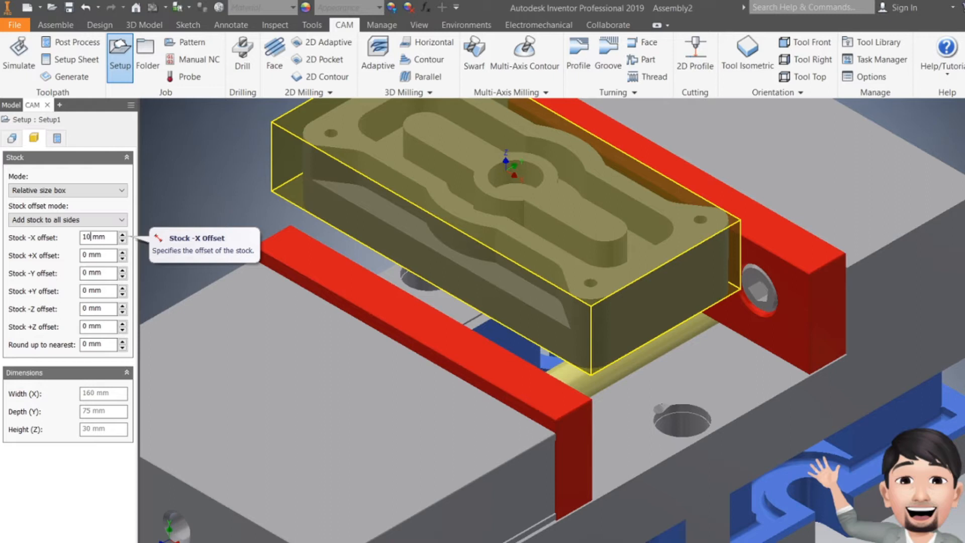
double_click(85, 255)
key(BackSpace)
text(10)
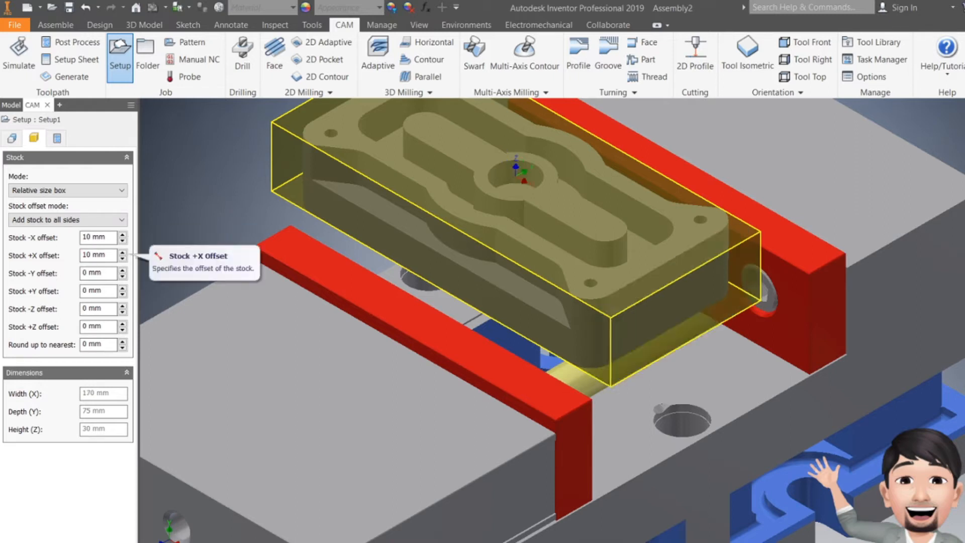
click(84, 275)
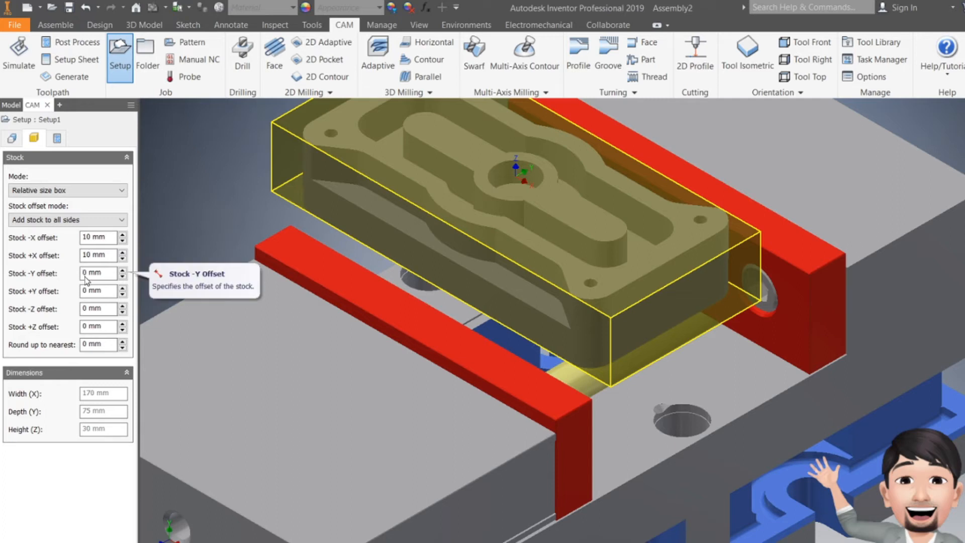
text(1)
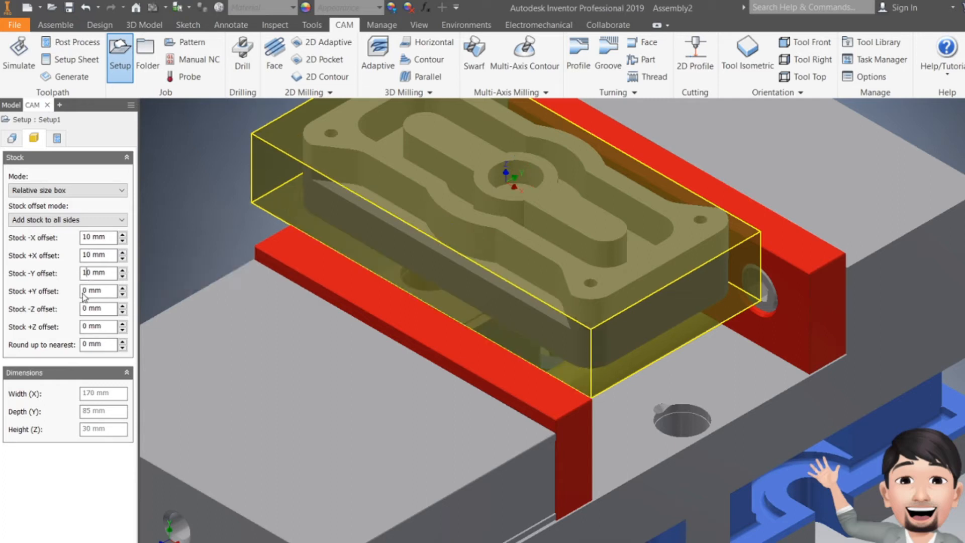
text(1)
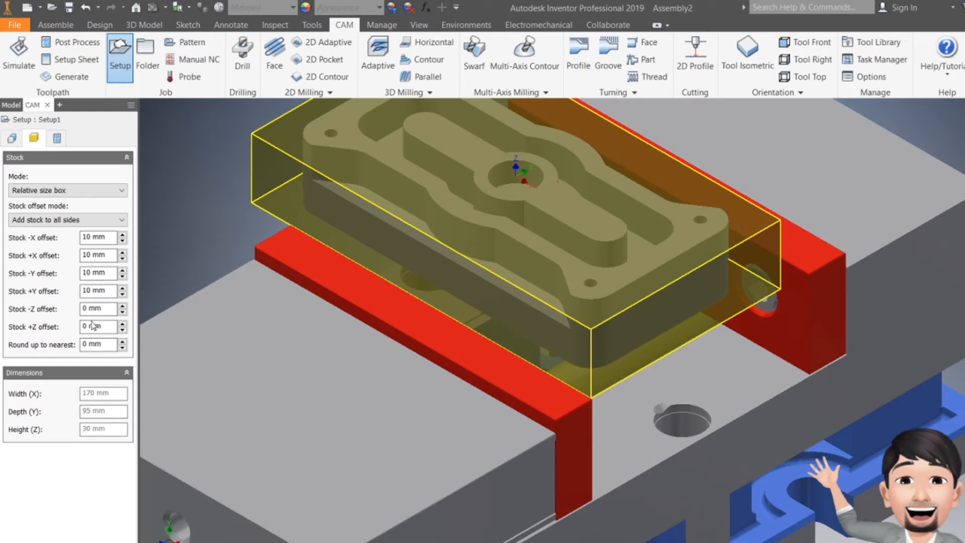
Step: Enter "adaptive endmill 4 mm" as the program comment and finish the setup
click(57, 141)
click(33, 223)
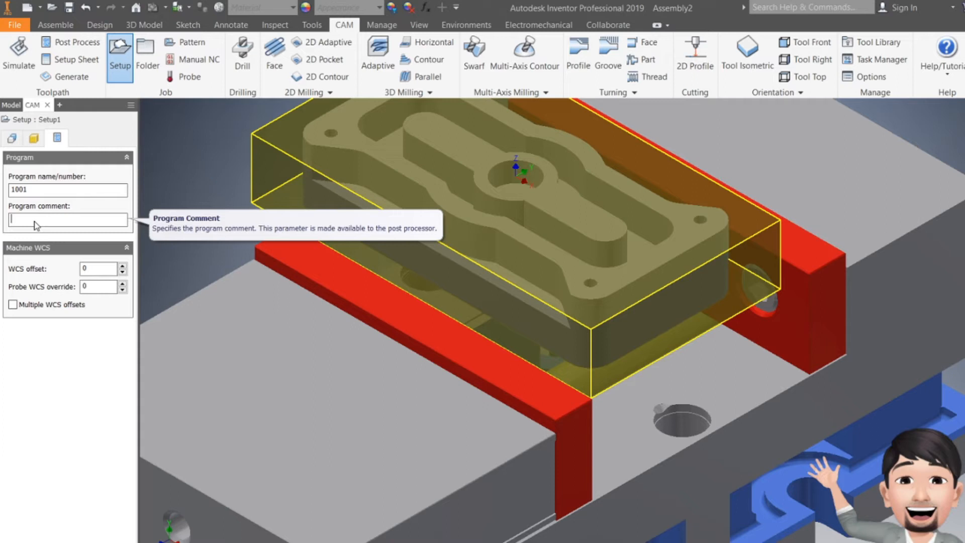
text(adaptive)
text(p)
key(BackSpace)
text(endmill 4 mm)
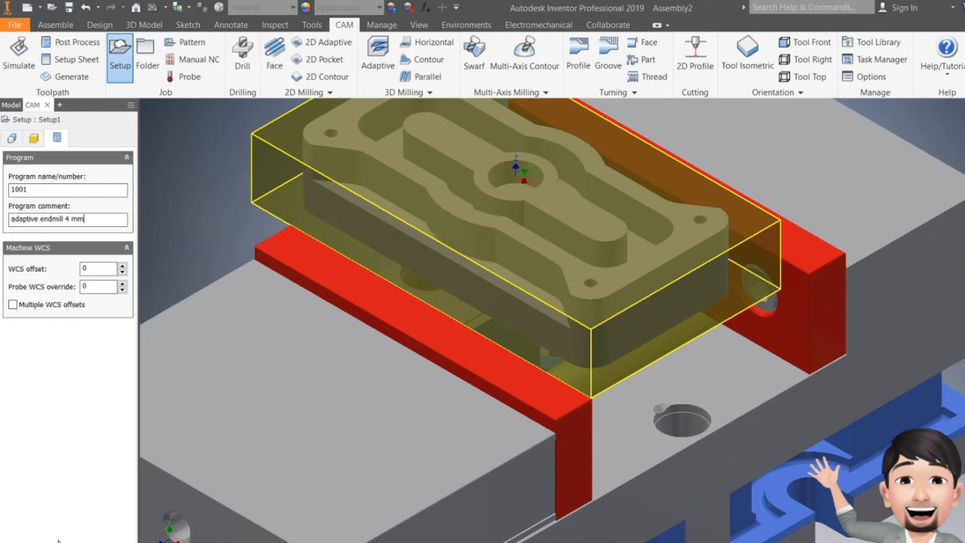
key(Return)
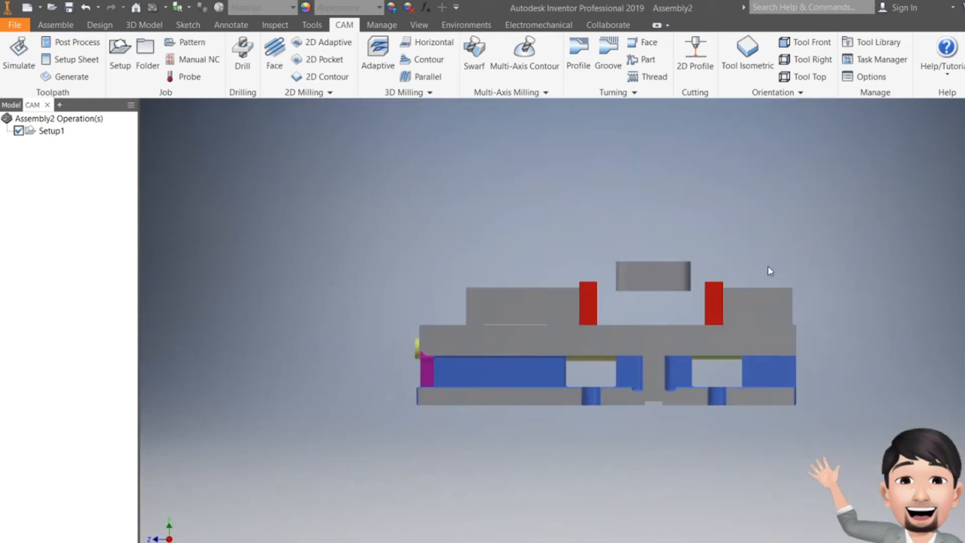
Step: Lower the plate slightly between the vise jaws and slide the movable jaw closer to it
scroll(670, 259, up, 3)
drag(666, 276, 676, 301)
drag(505, 328, 523, 334)
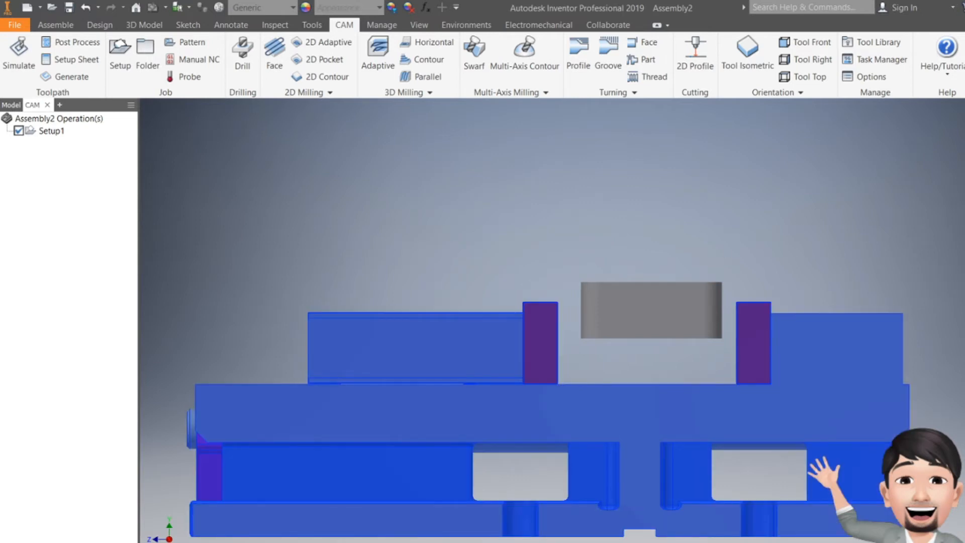
Step: Orient the assembly in an upright isometric view of the vise and plate and set it as the home view
key(Escape)
key(F6)
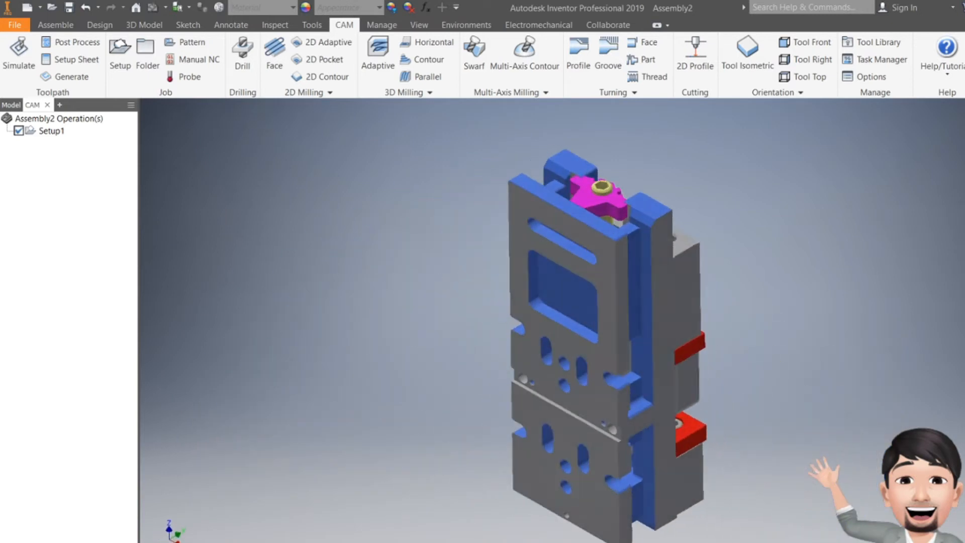
mouse_move(605, 333)
shift+middle_down()
mouse_move(598, 372)
mouse_move(503, 381)
mouse_move(432, 342)
mouse_move(573, 422)
mouse_move(568, 311)
mouse_move(472, 316)
mouse_move(563, 316)
mouse_move(638, 332)
mouse_move(674, 392)
shift+middle_up()
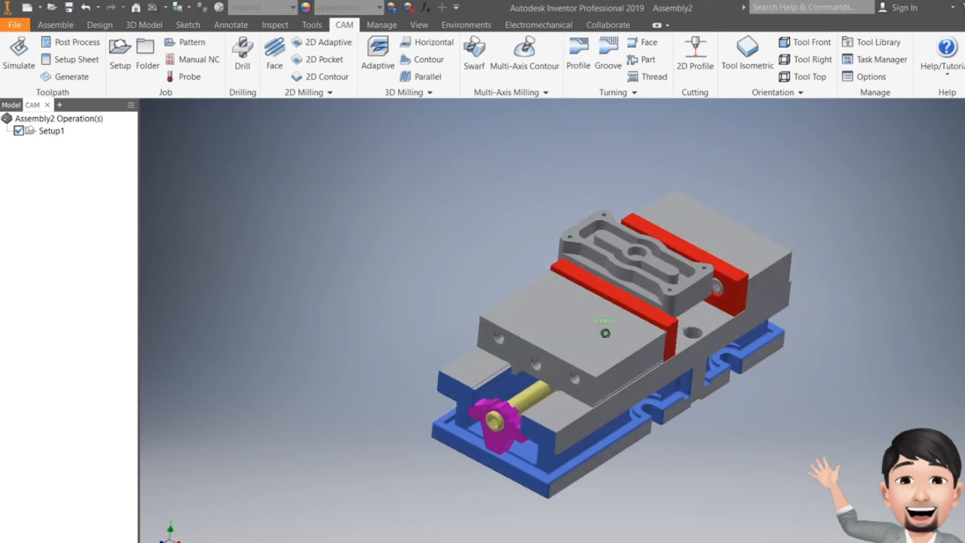
scroll(679, 249, down, 3)
scroll(679, 250, up, 6)
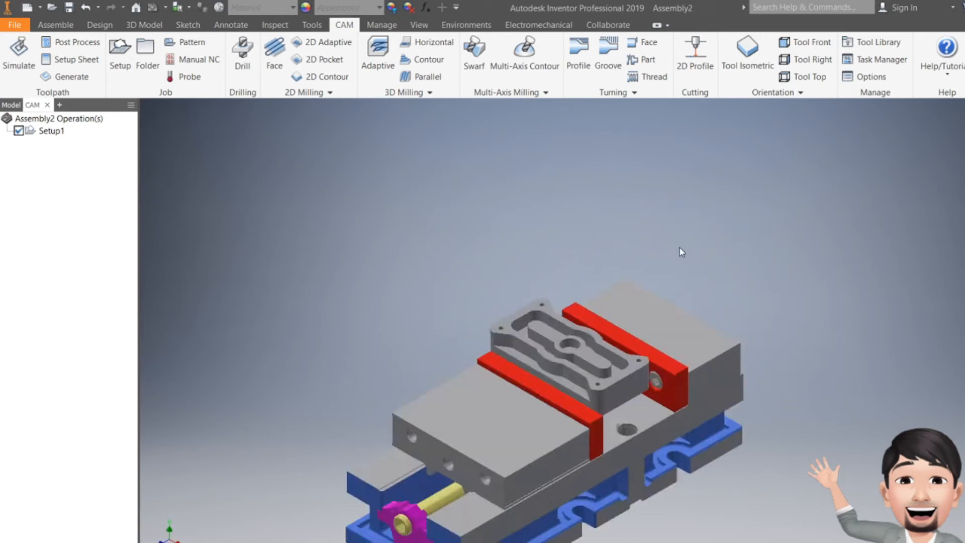
middle_drag(613, 329, 735, 160)
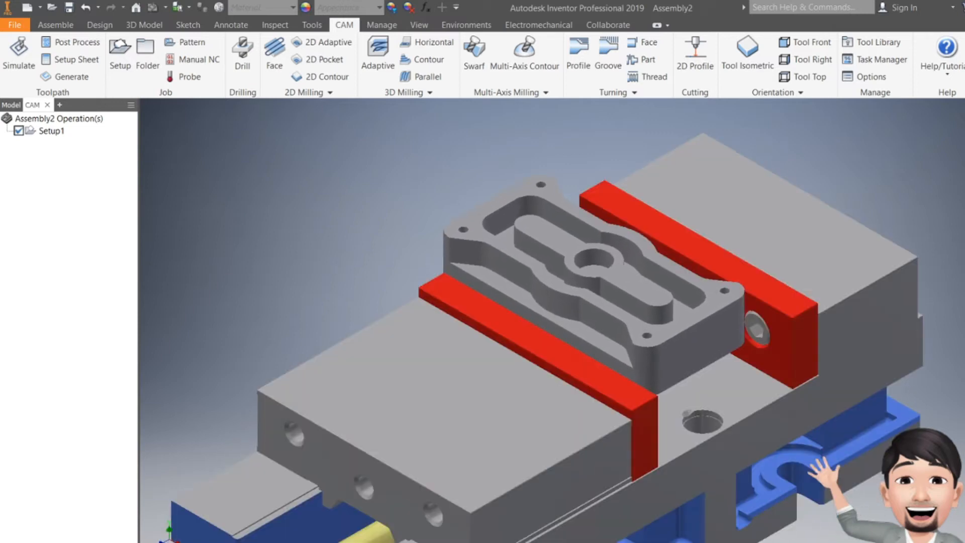
right_click(963, 121)
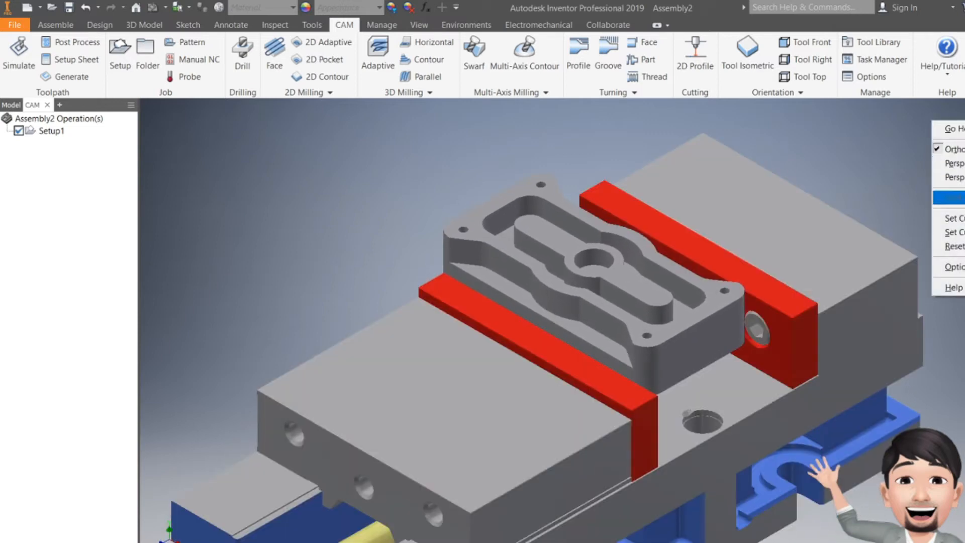
mouse_move(954, 219)
click(885, 221)
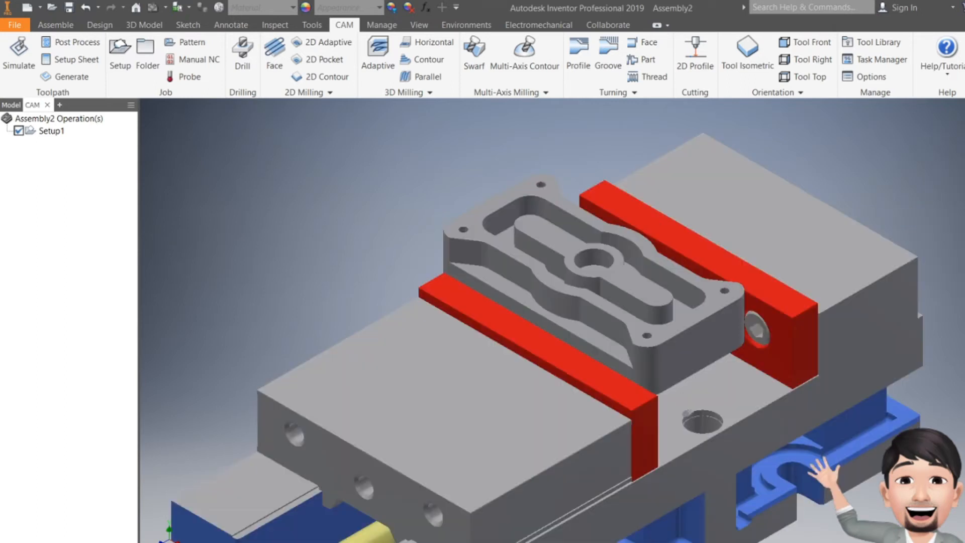
Step: Slide the plate sideways along the jaws in a front view until its end lines up with the end of the vise
click(963, 136)
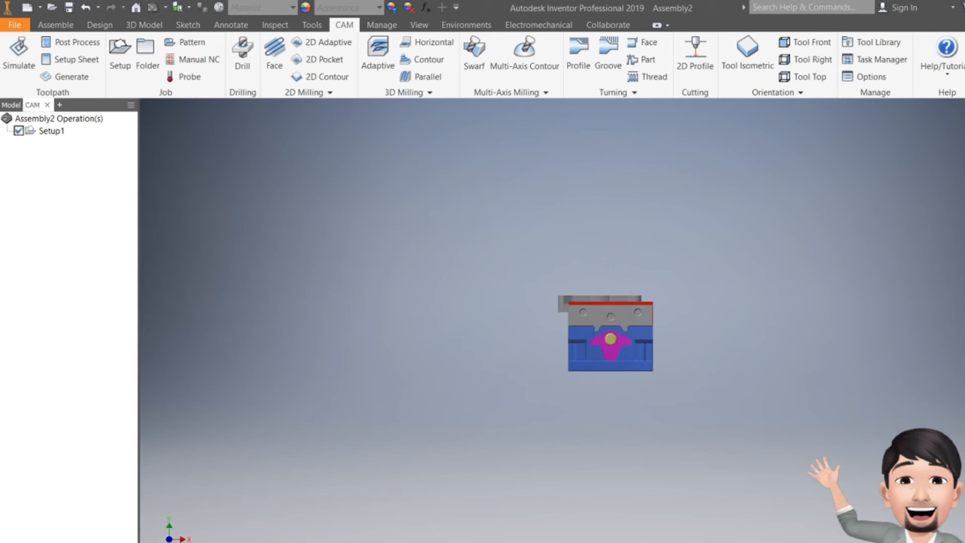
click(963, 136)
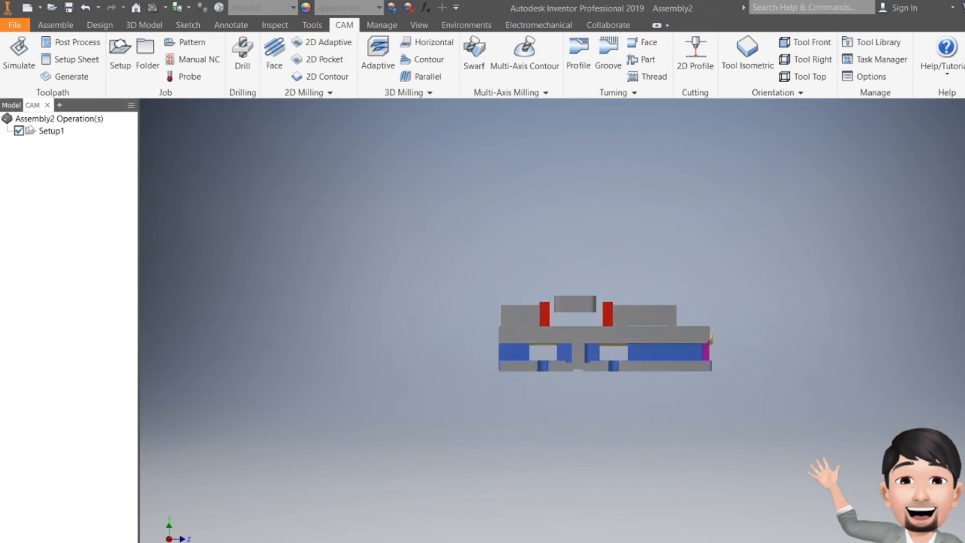
click(963, 135)
scroll(595, 302, down, 3)
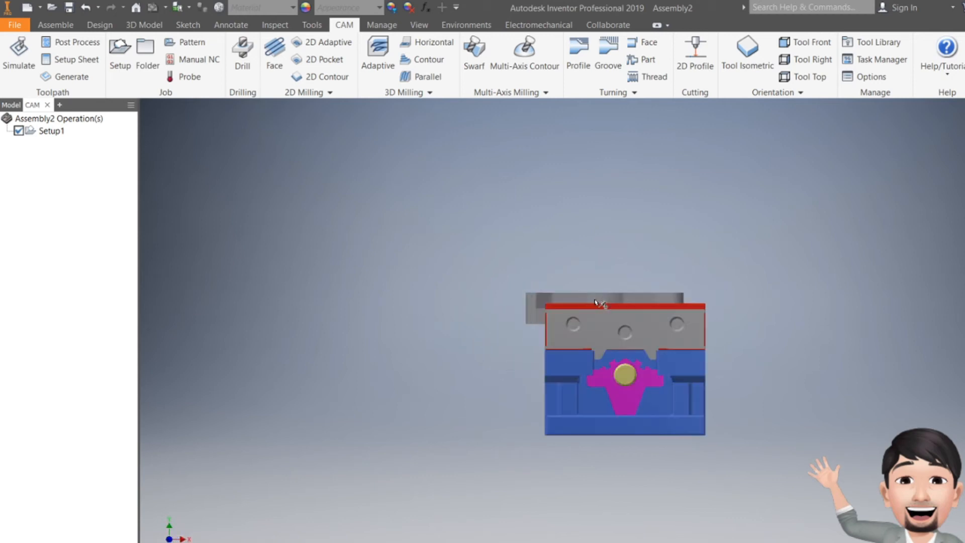
scroll(598, 303, down, 5)
drag(649, 289, 718, 294)
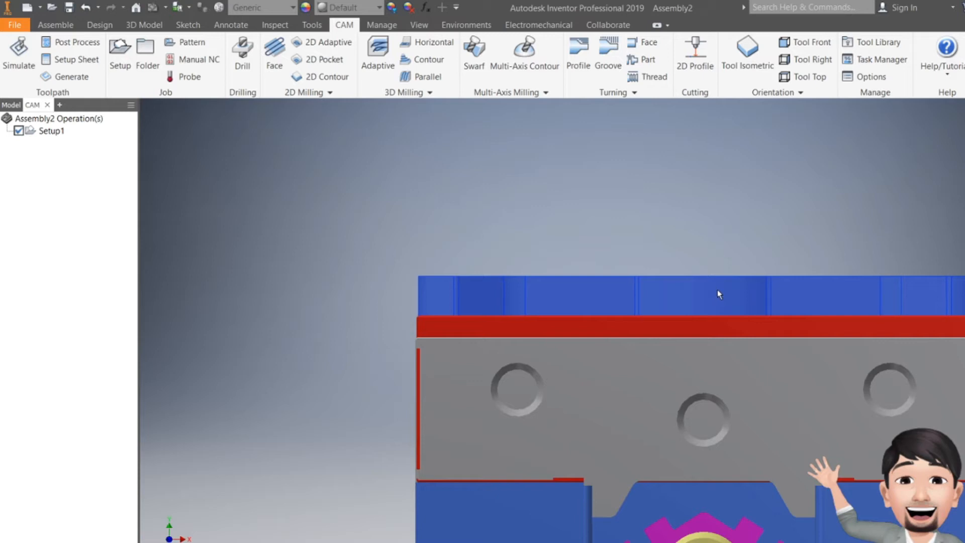
click(963, 150)
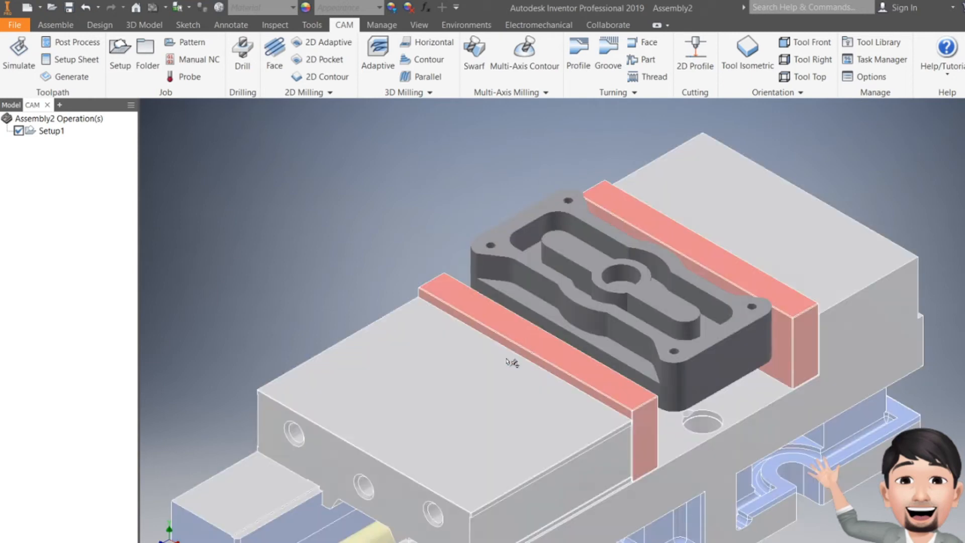
Step: Raise the plate straight up between the red jaws in a side view, and restore the home view
scroll(516, 296, up, 6)
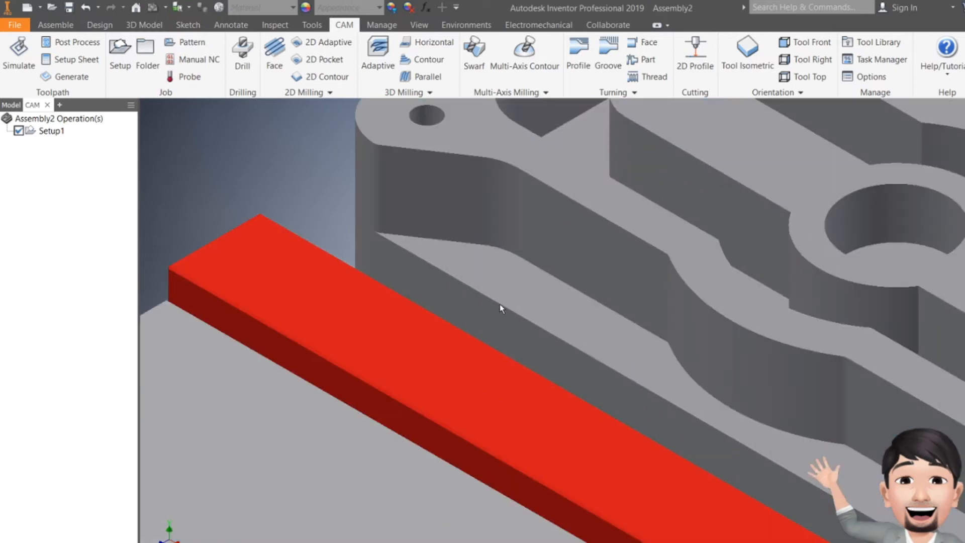
scroll(550, 304, down, 5)
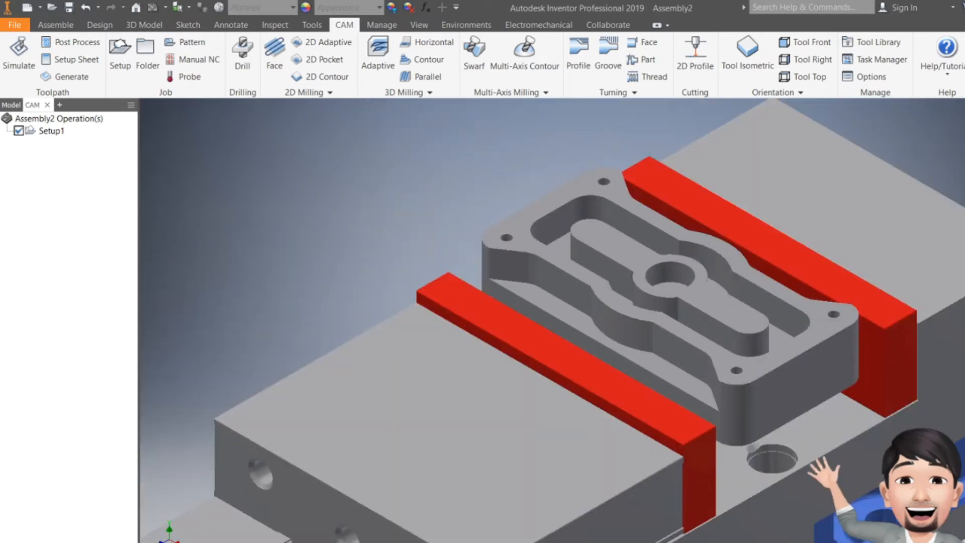
click(961, 145)
scroll(654, 271, up, 3)
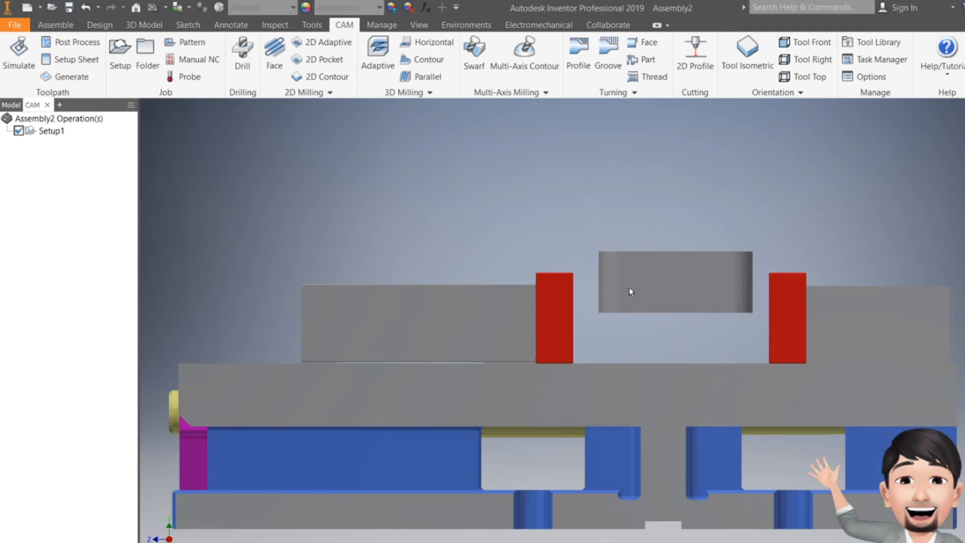
drag(637, 273, 646, 252)
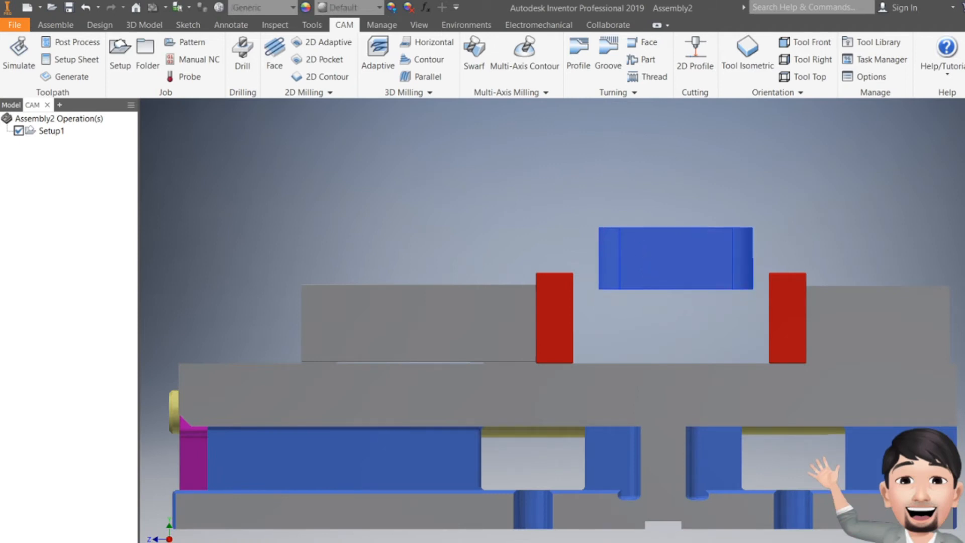
key(Escape)
key(F6)
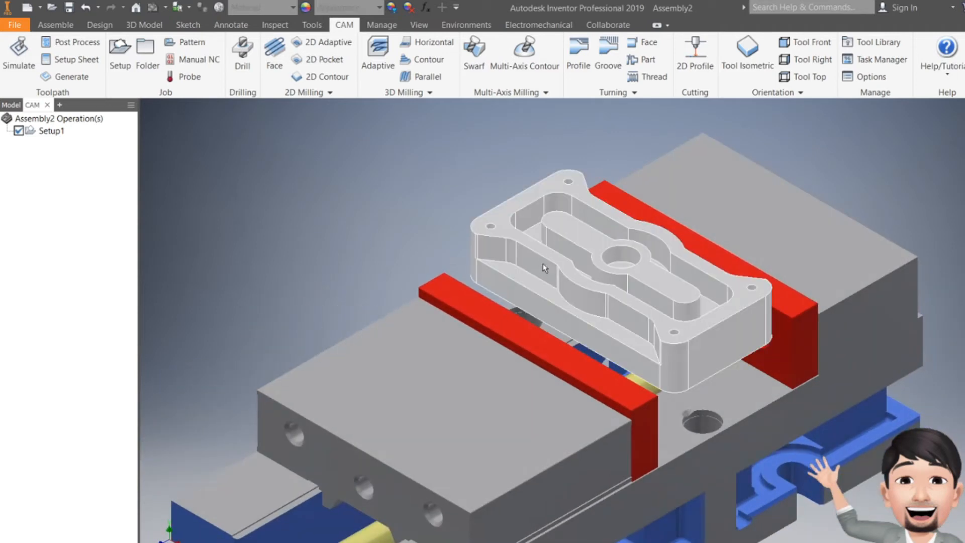
Step: Check Setup1's stock against the jaws, and shift the plate and the movable jaw slightly away from the fixed jaw
click(44, 131)
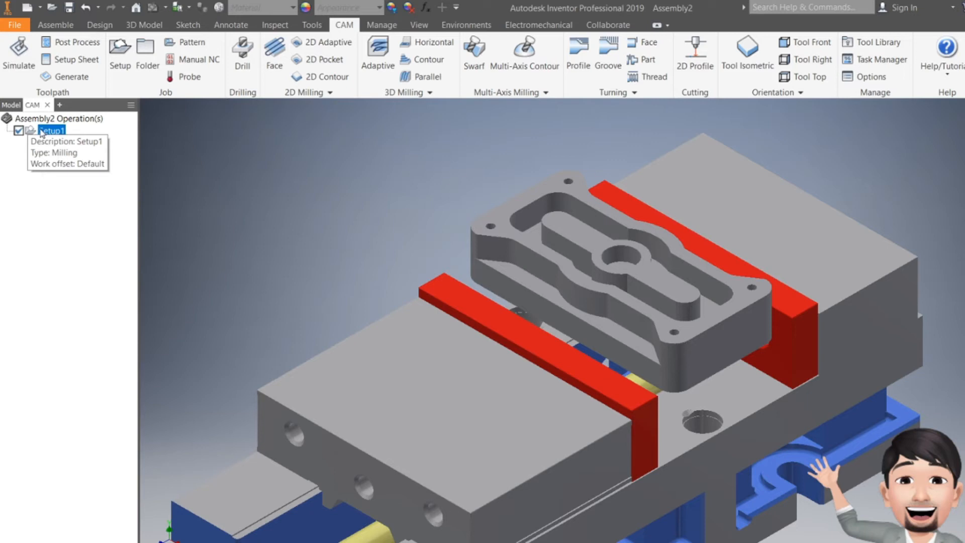
double_click(42, 131)
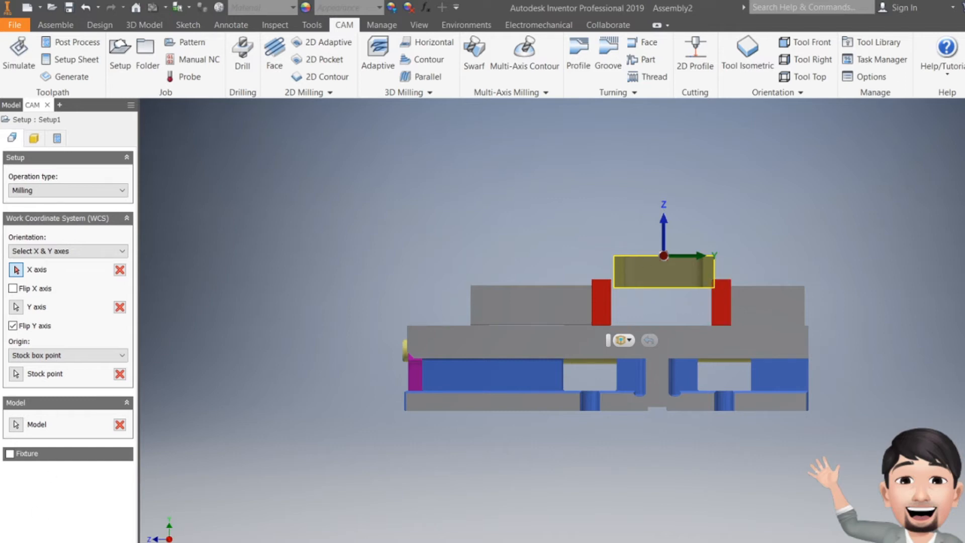
click(76, 541)
click(666, 271)
drag(664, 272, 659, 272)
drag(596, 304, 590, 303)
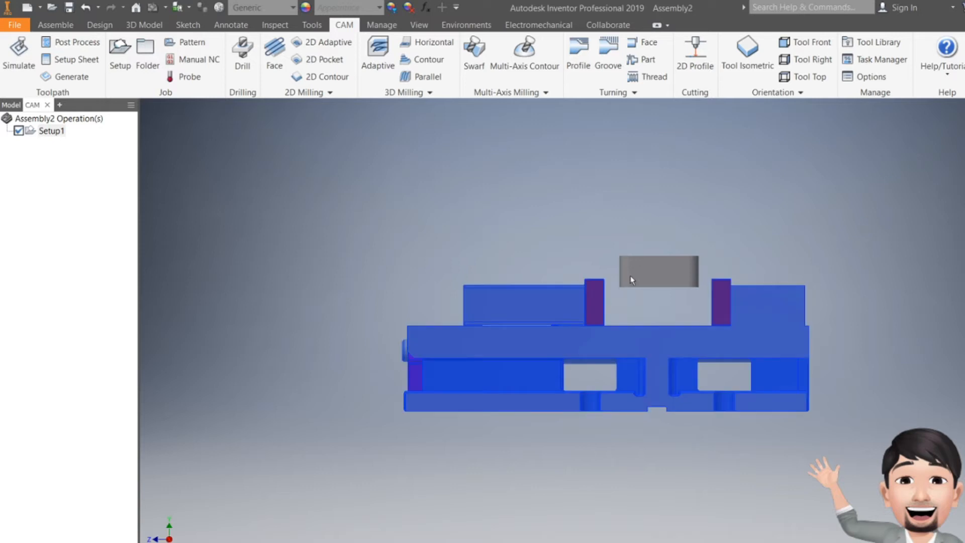
Step: Recheck the gap between Setup1's stock and both jaws, and move the movable jaw slightly closer to the stock
click(53, 131)
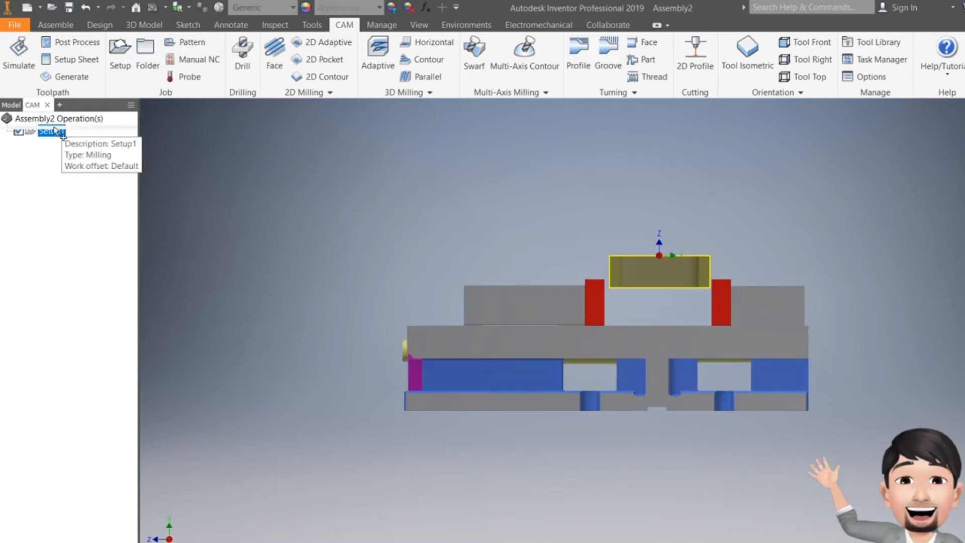
double_click(55, 131)
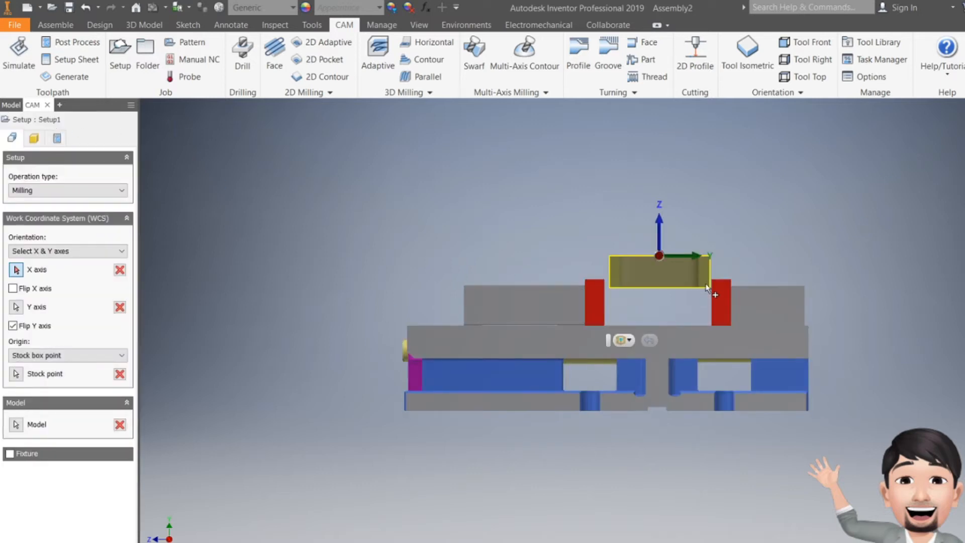
scroll(712, 290, down, 5)
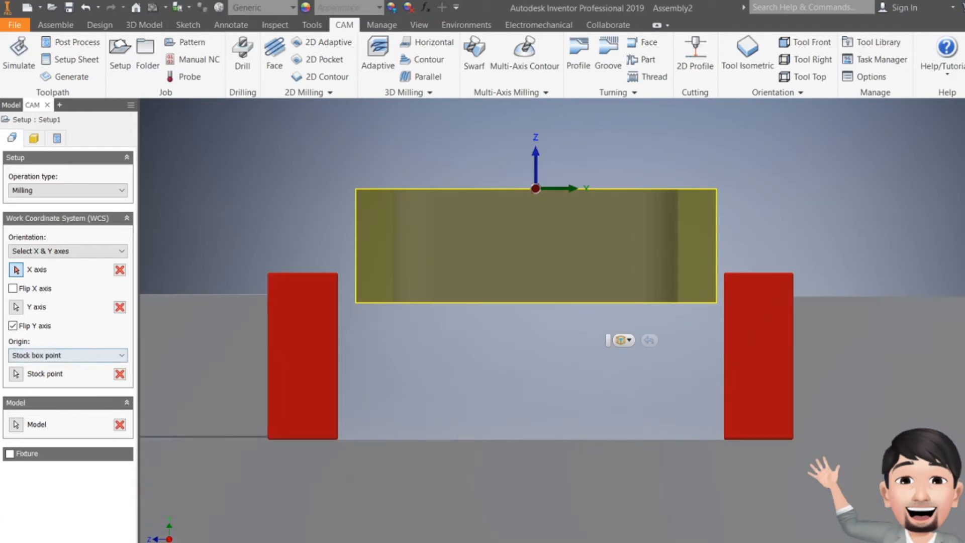
click(71, 542)
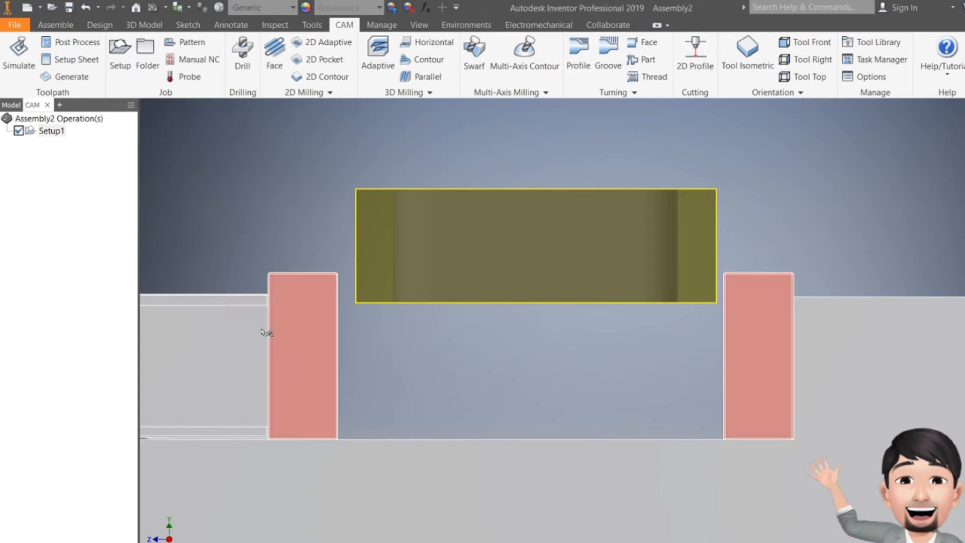
click(226, 361)
drag(211, 351, 217, 355)
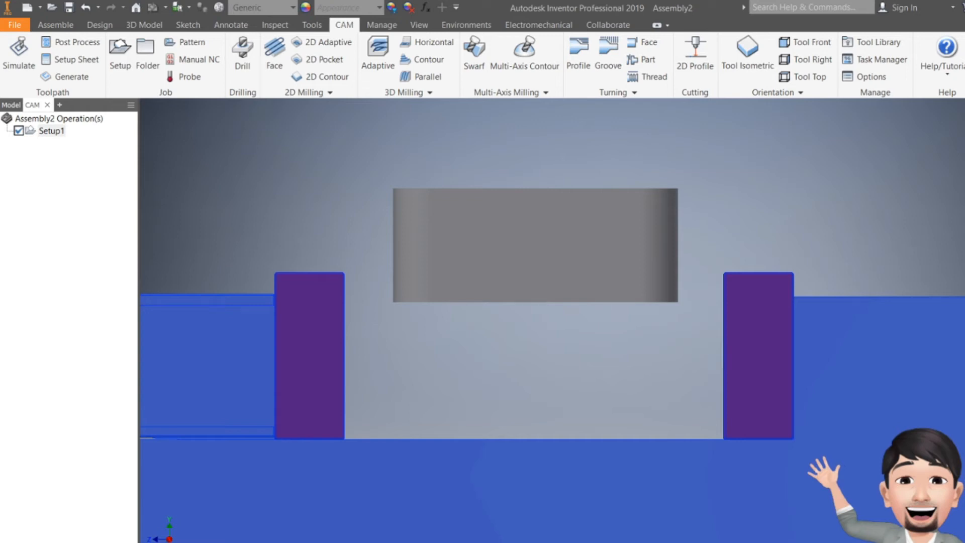
key(Escape)
Step: Start a 2D Adaptive operation for the plate and try to pick the walls around the pocket as its pocket selections
shift+middle_drag(342, 467, 432, 525)
scroll(749, 262, down, 5)
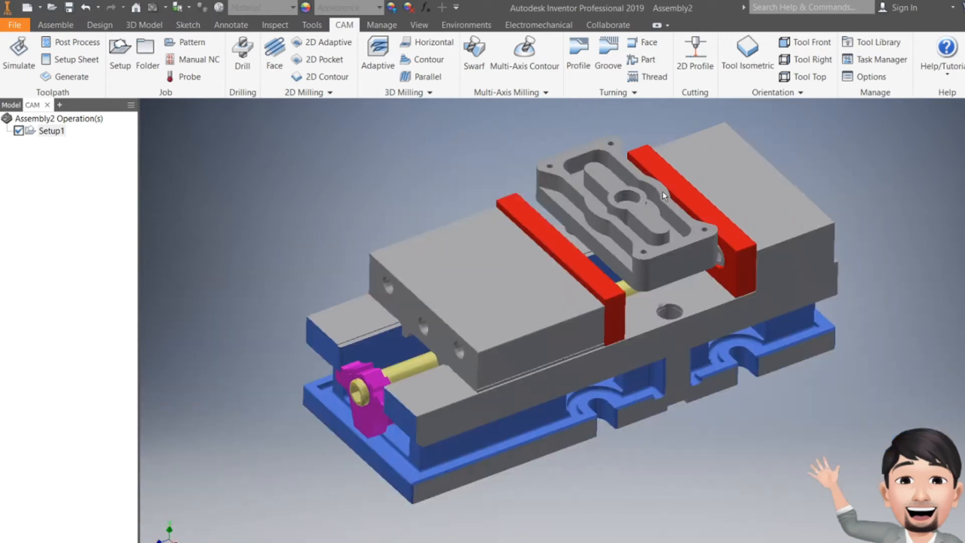
scroll(663, 191, down, 3)
middle_drag(612, 153, 615, 218)
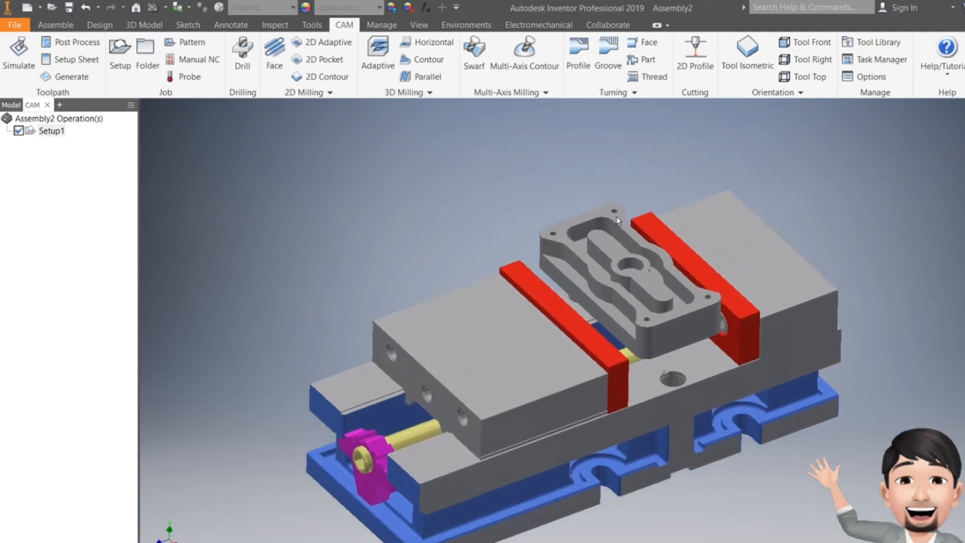
scroll(617, 214, up, 3)
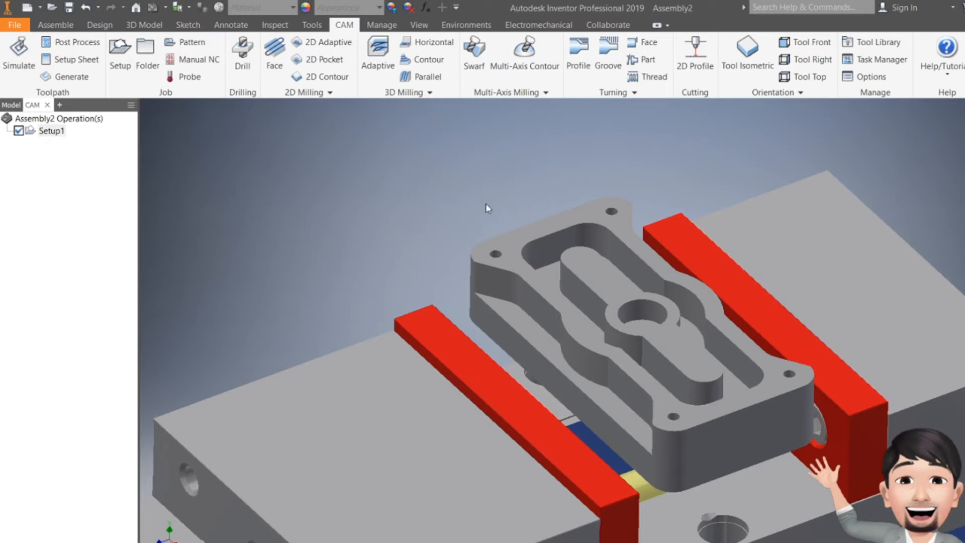
scroll(652, 322, up, 3)
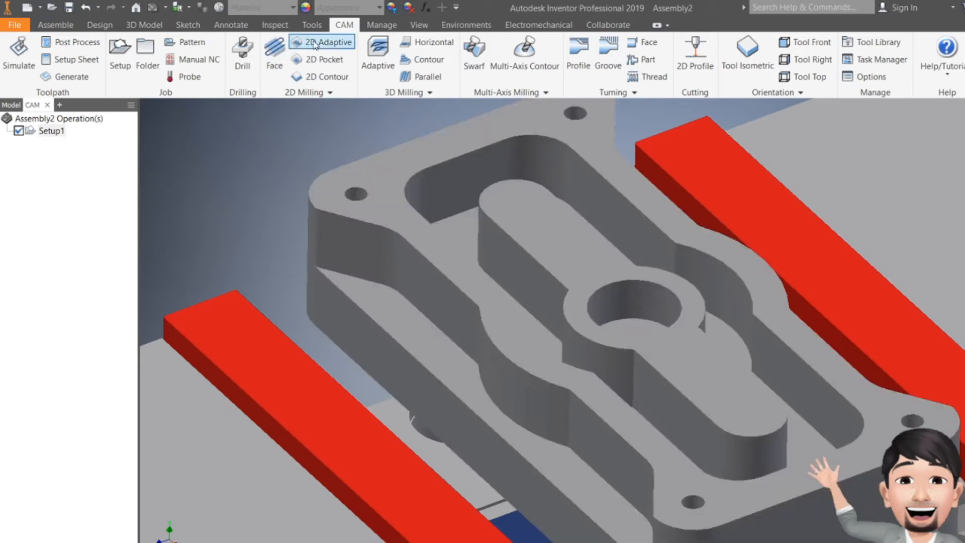
click(314, 43)
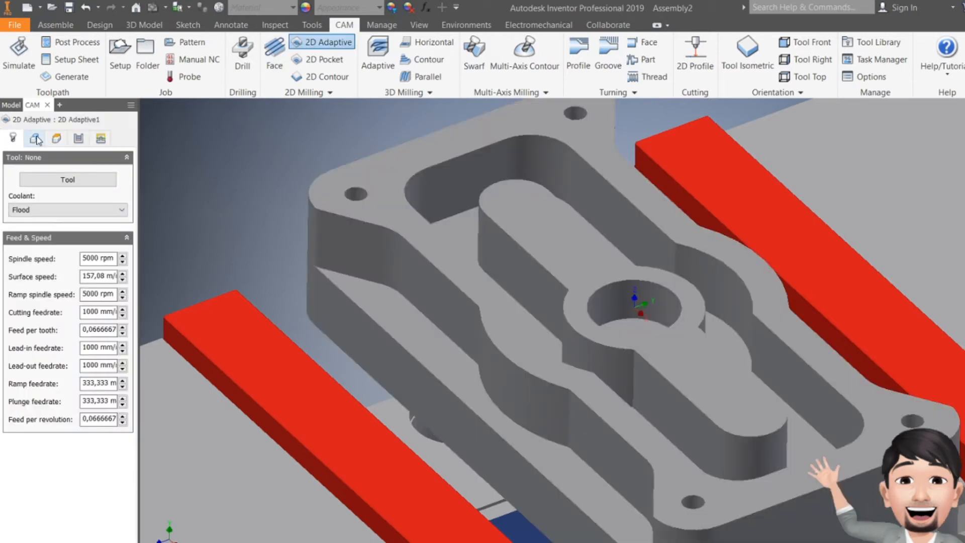
click(35, 138)
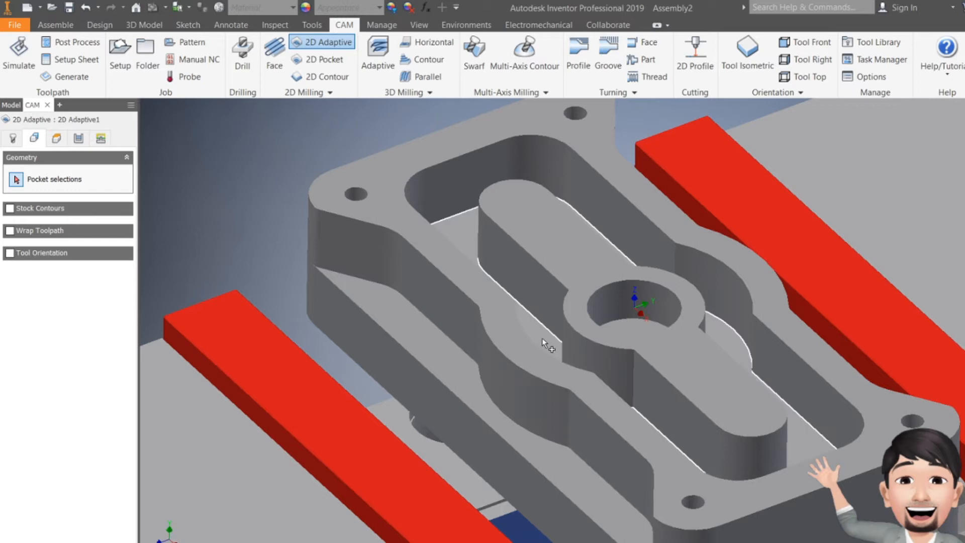
click(516, 160)
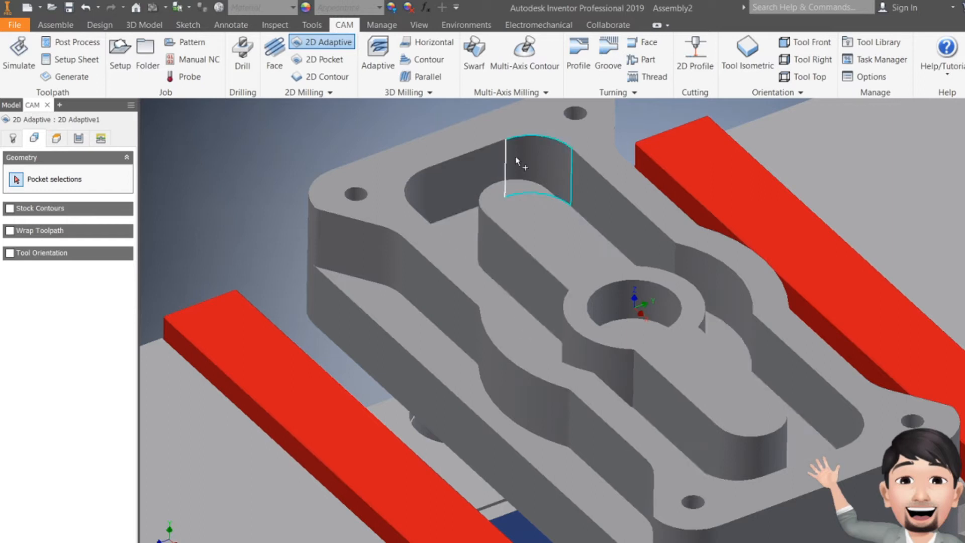
click(489, 215)
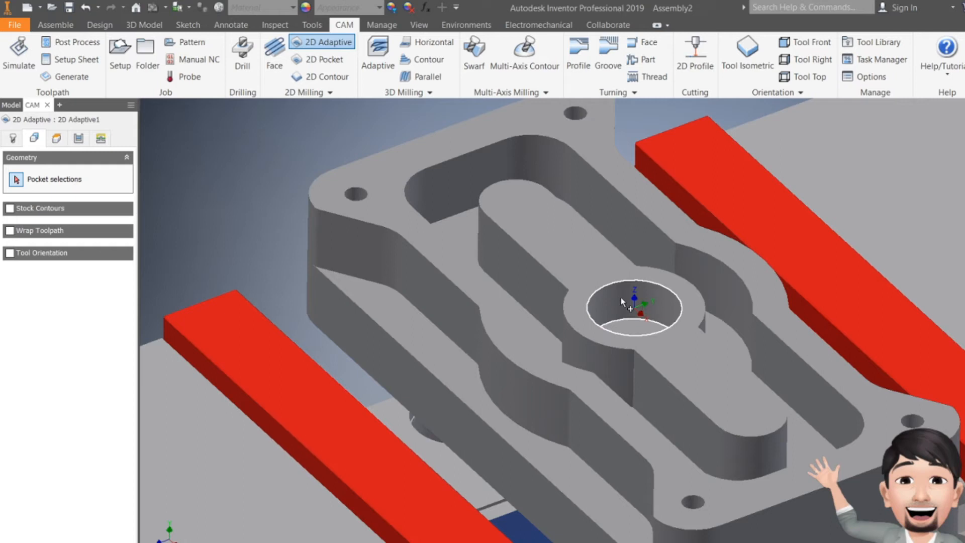
click(13, 139)
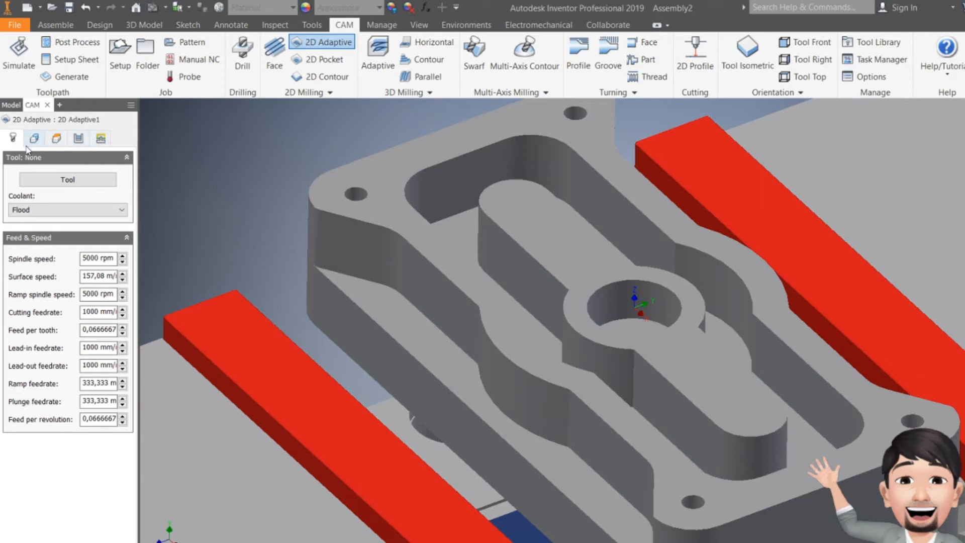
click(75, 182)
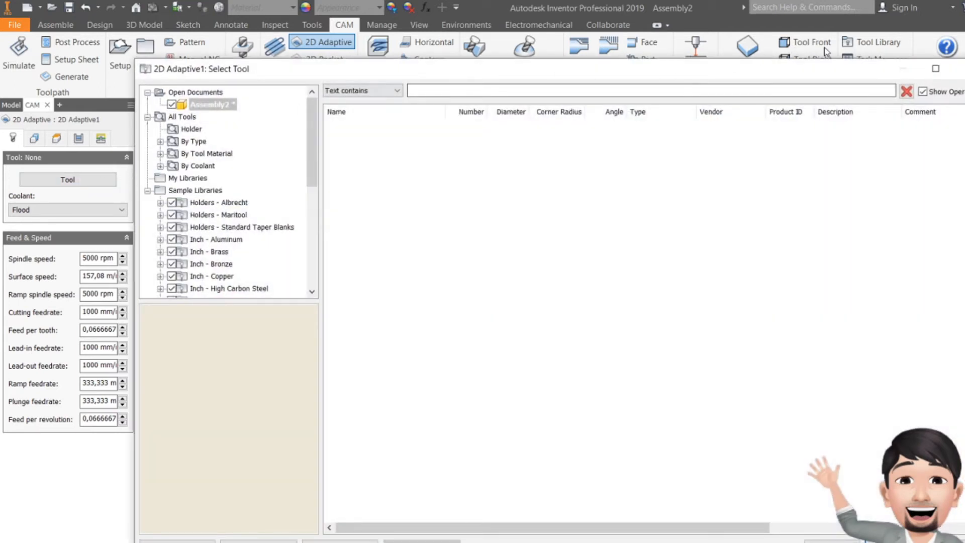
scroll(233, 232, down, 5)
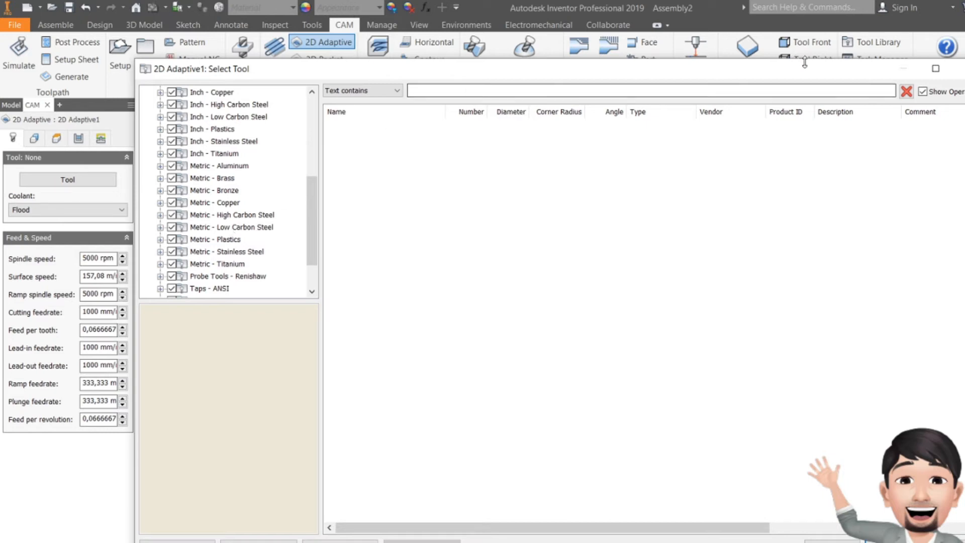
click(956, 68)
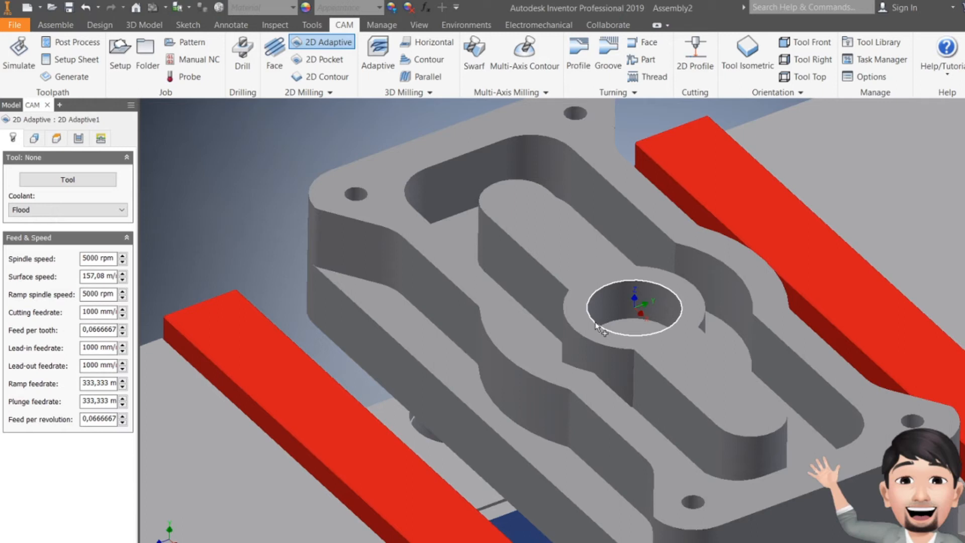
click(67, 179)
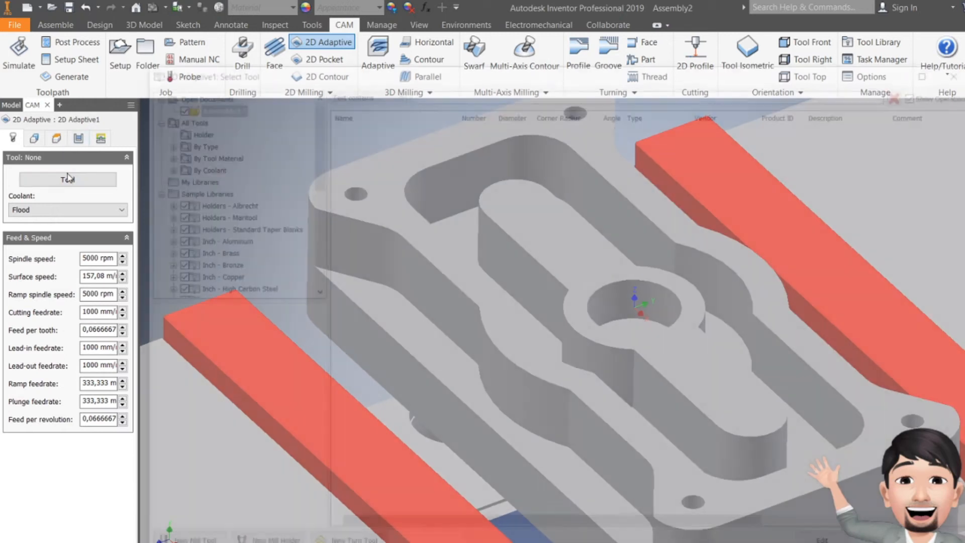
scroll(215, 212, down, 3)
scroll(215, 213, down, 3)
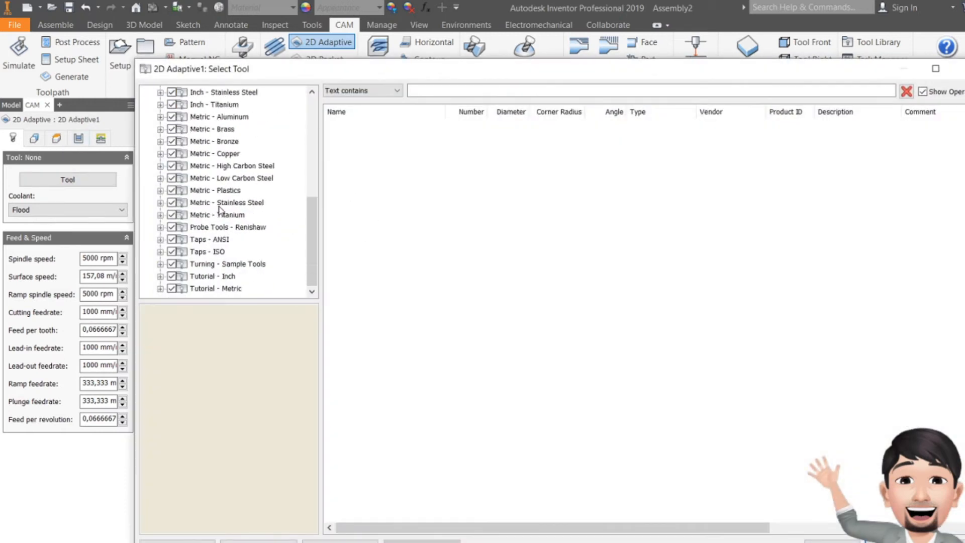
click(250, 166)
scroll(392, 230, down, 20)
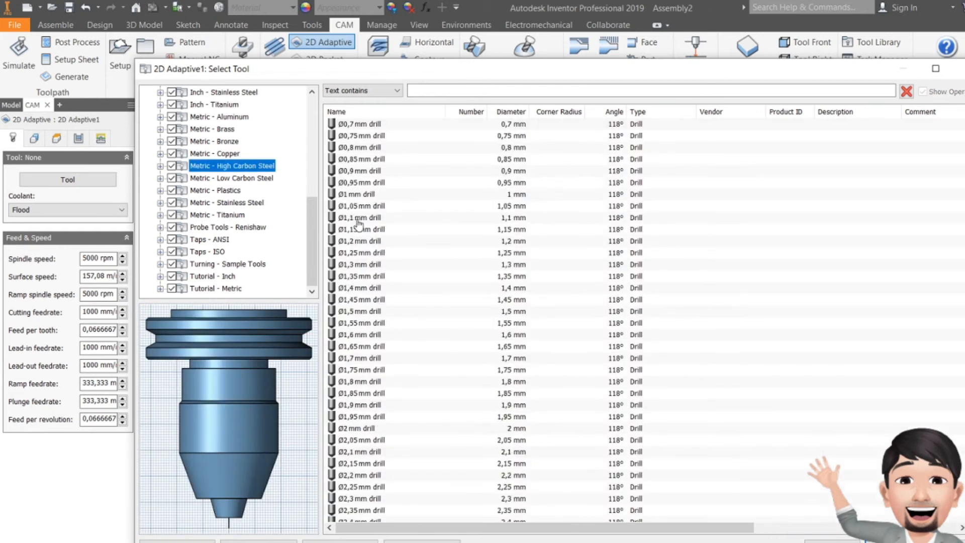
scroll(392, 230, down, 18)
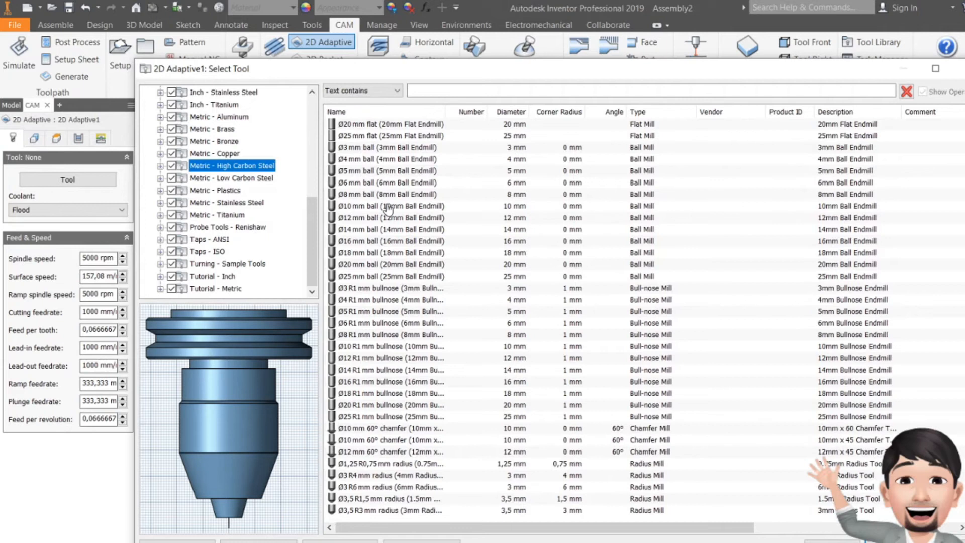
scroll(392, 209, up, 7)
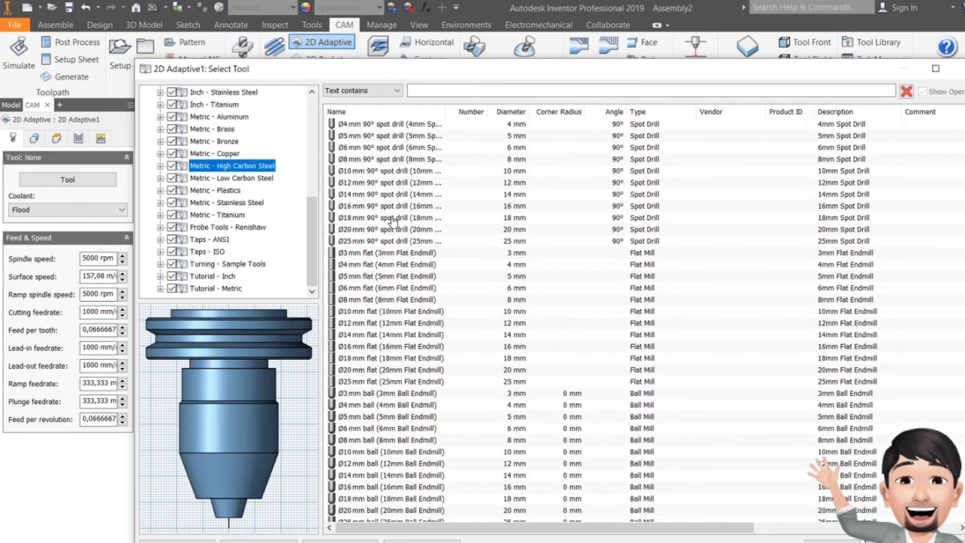
click(360, 254)
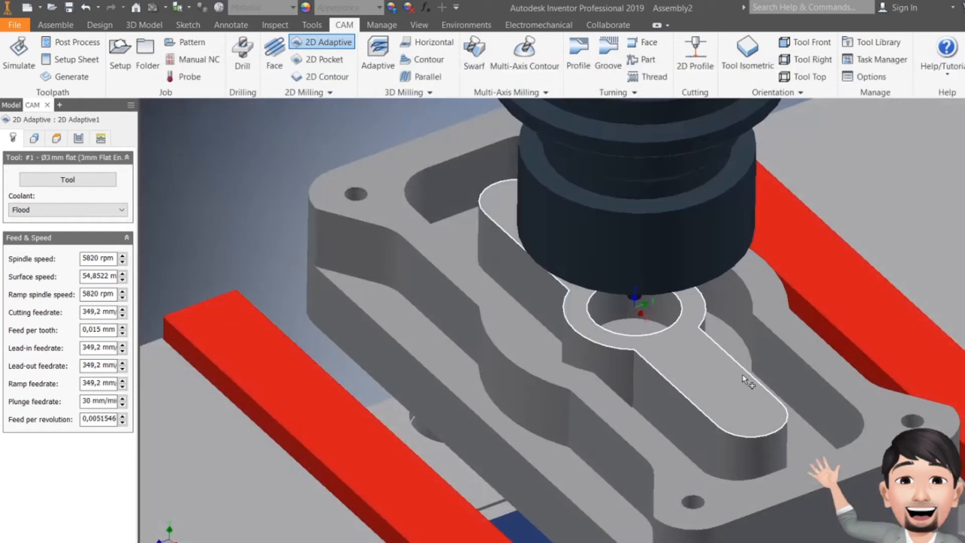
click(392, 235)
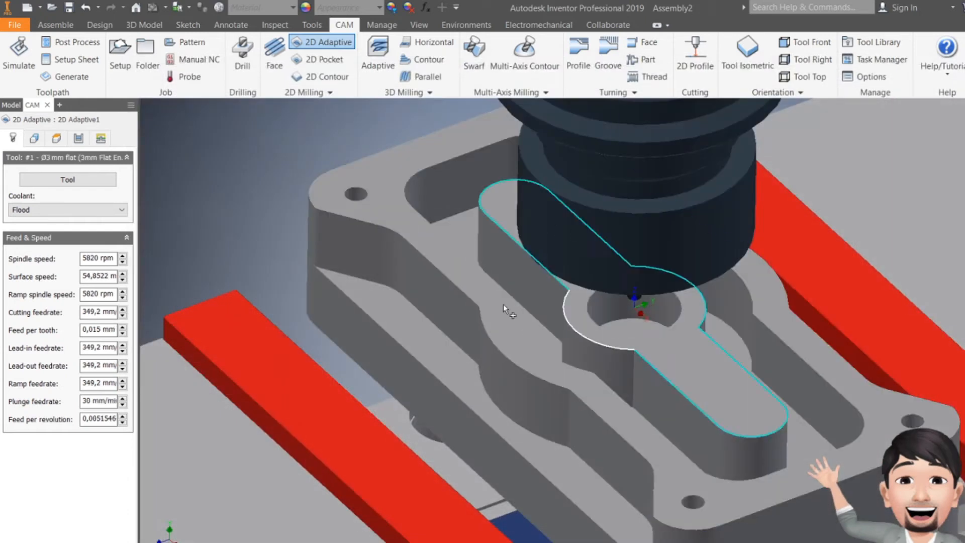
key(Escape)
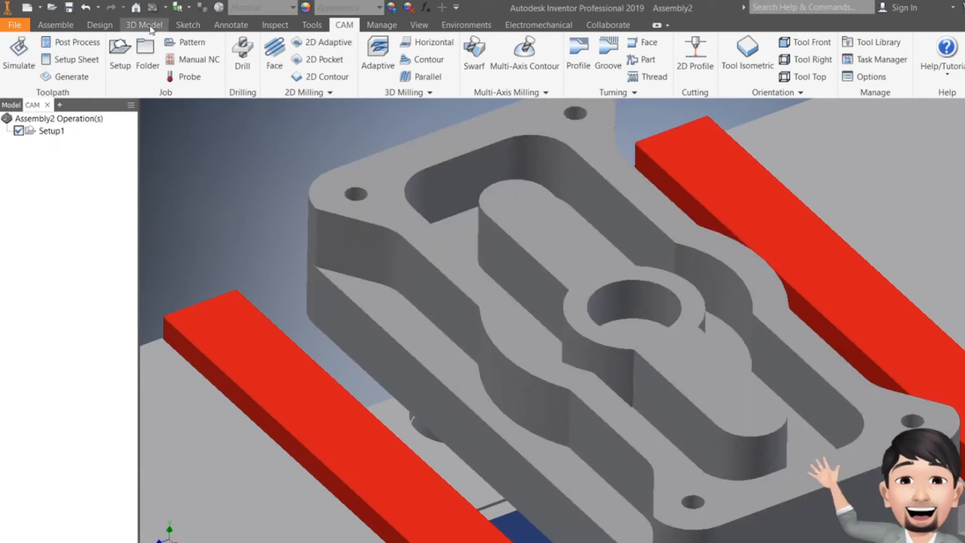
Step: Check the diameter of the plate's central bore with an annotation dimension, using DIN as the active annotation standard
click(230, 24)
click(14, 64)
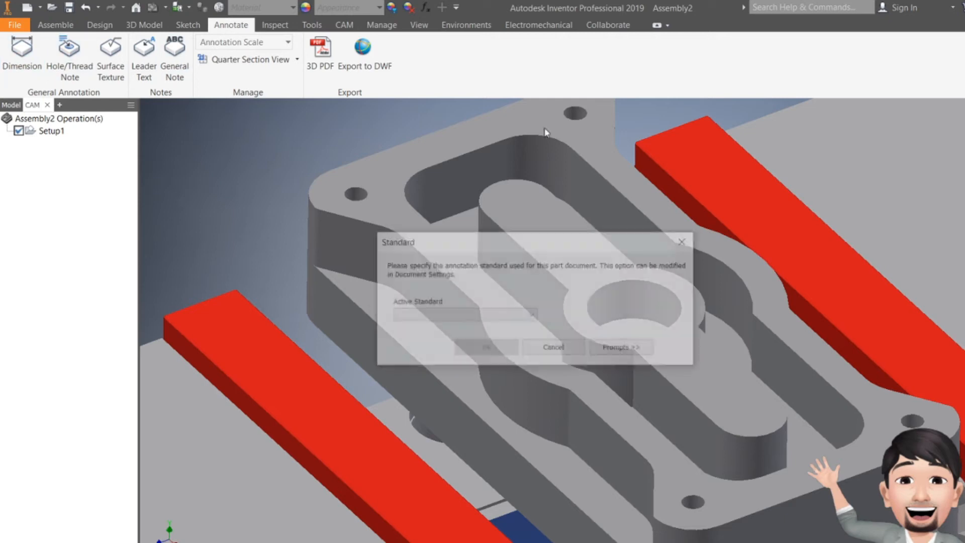
click(447, 315)
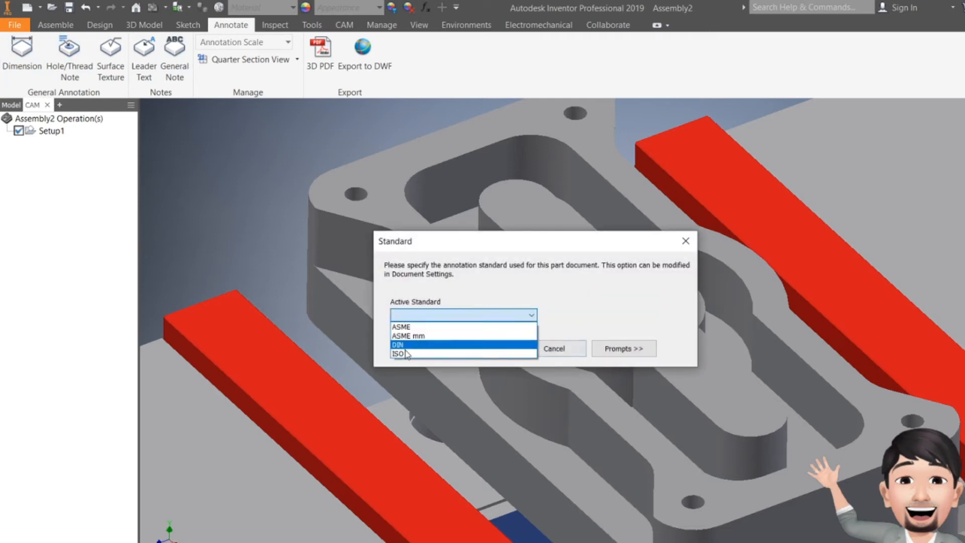
click(444, 344)
click(489, 348)
click(667, 294)
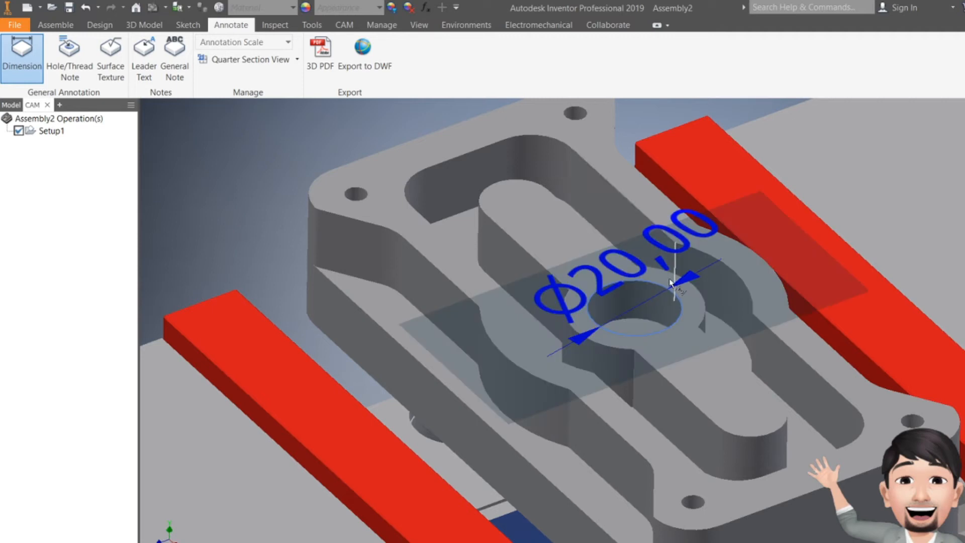
key(Escape)
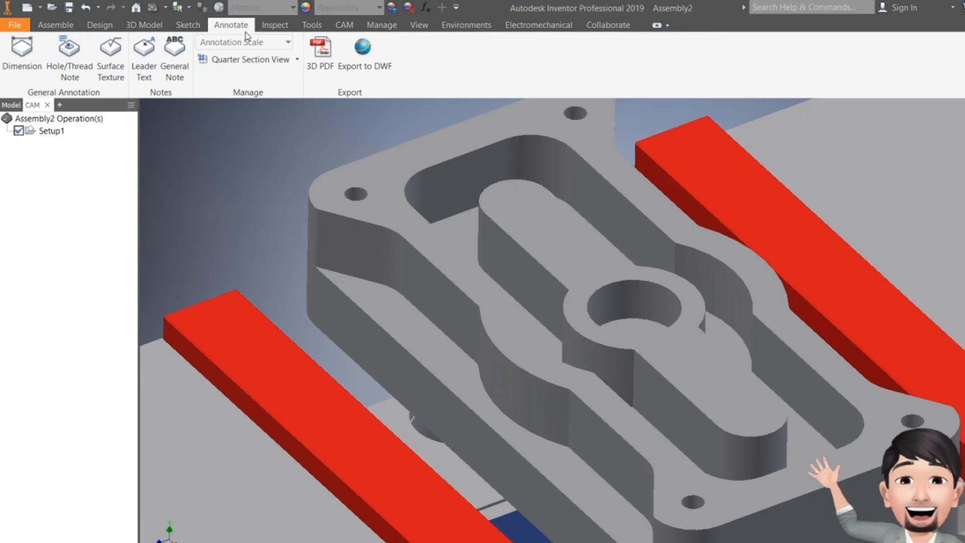
Step: Start a new 2D Adaptive operation and assign the Ø8 mm flat endmill from the Metric - High Carbon Steel library
click(344, 24)
click(335, 45)
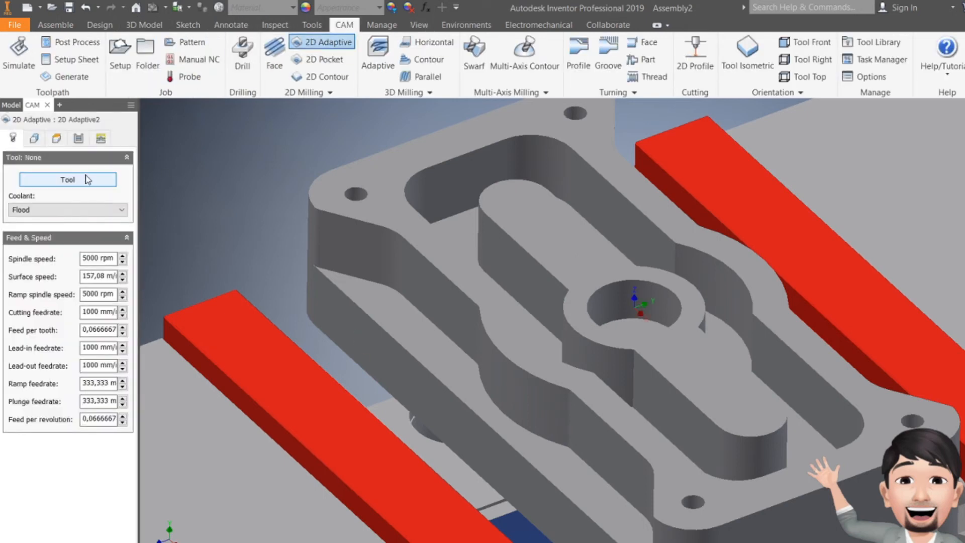
click(88, 180)
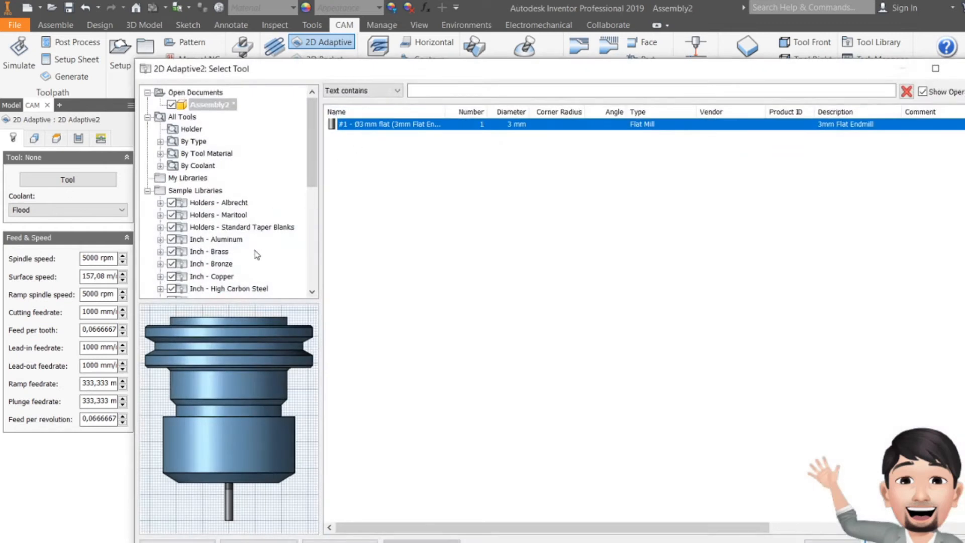
scroll(234, 243, down, 5)
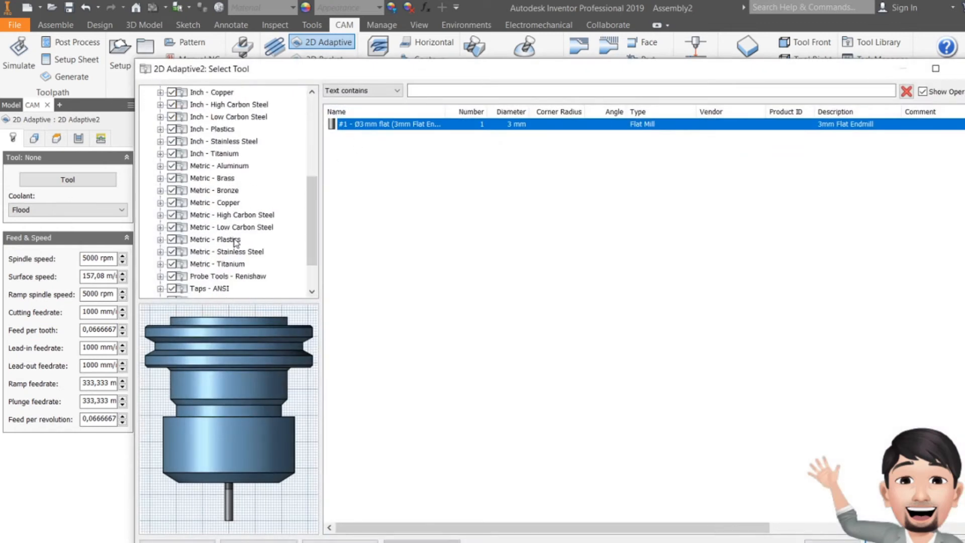
click(241, 215)
scroll(365, 242, down, 20)
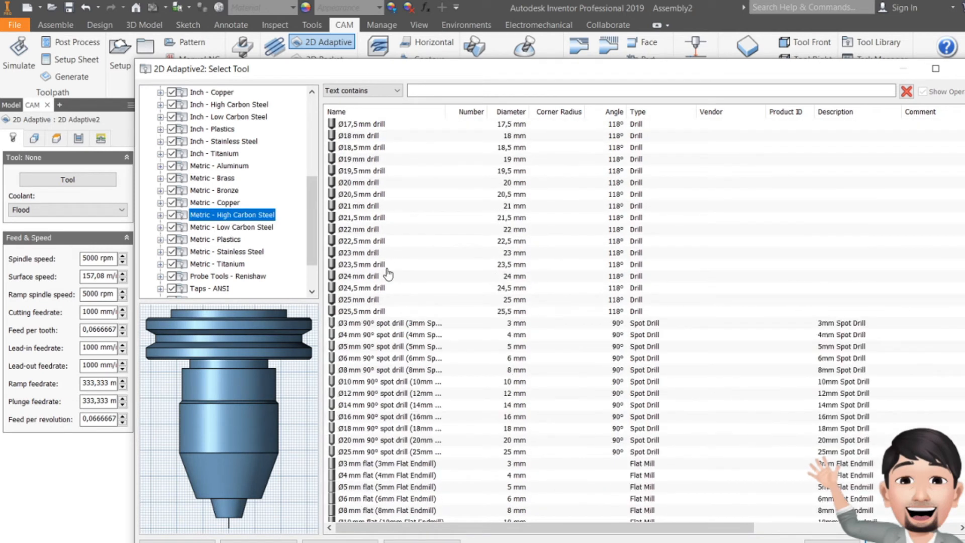
scroll(391, 327, down, 4)
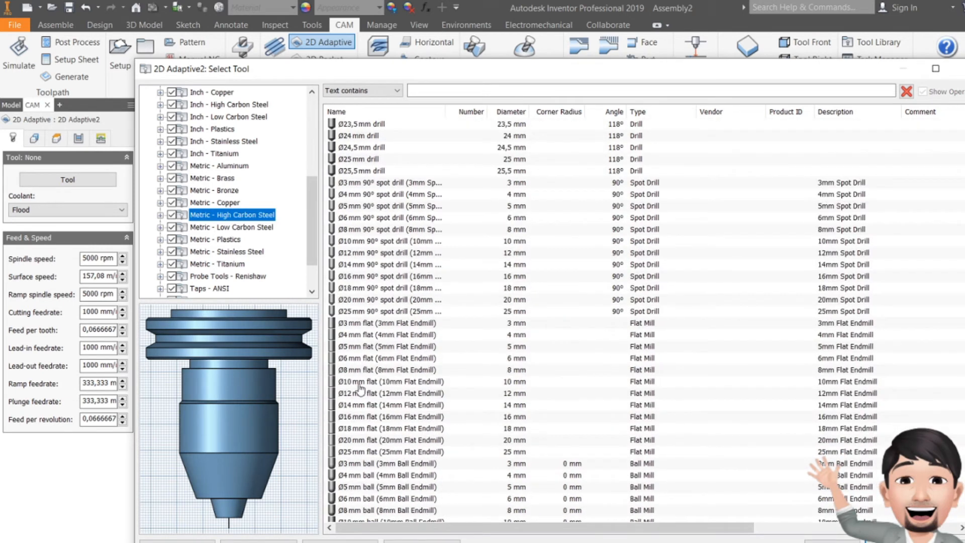
click(369, 371)
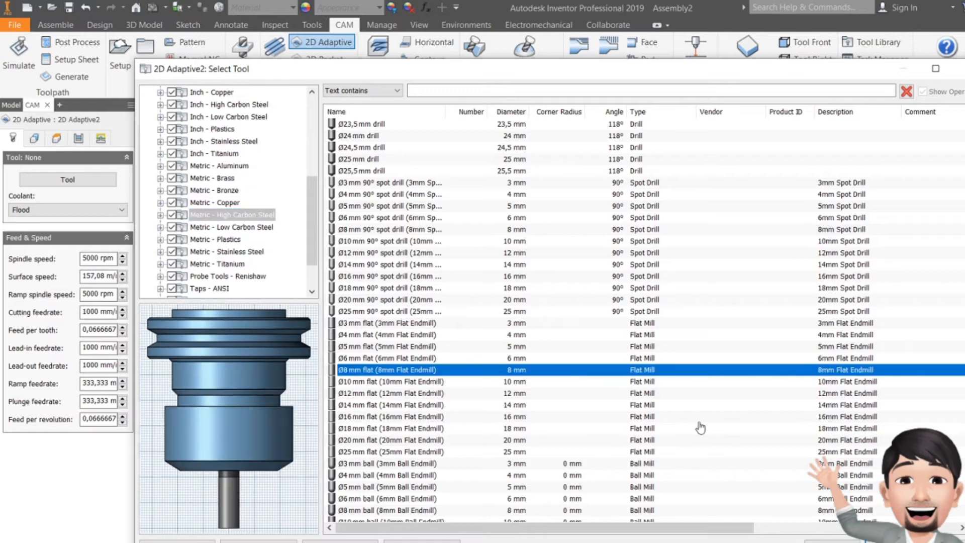
click(887, 541)
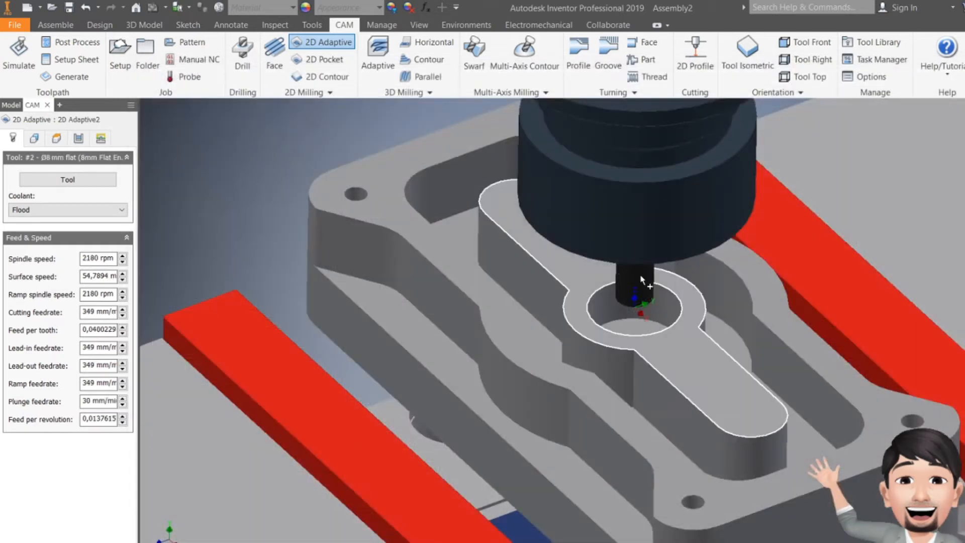
Step: Select the central bore as the pocket geometry and use the bore's floor as the bottom height reference
click(34, 138)
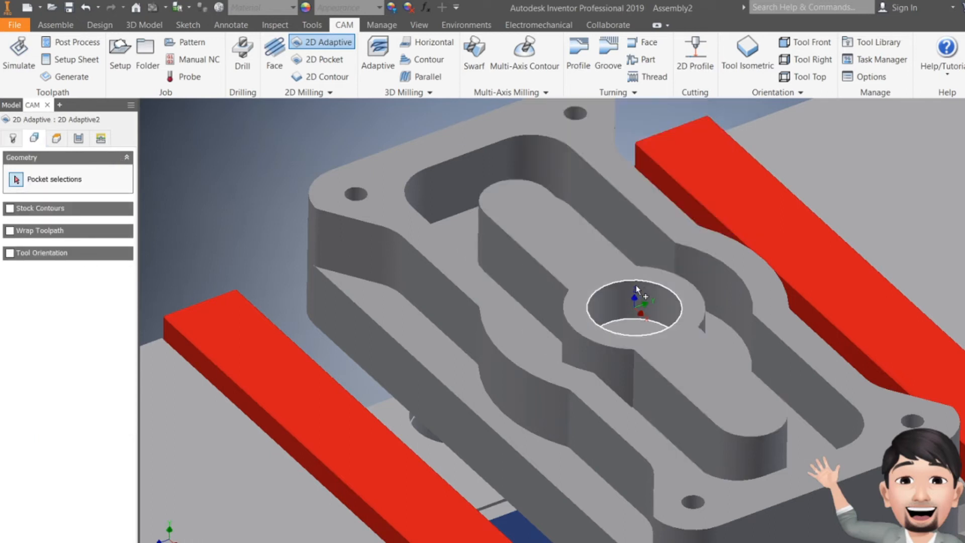
click(676, 302)
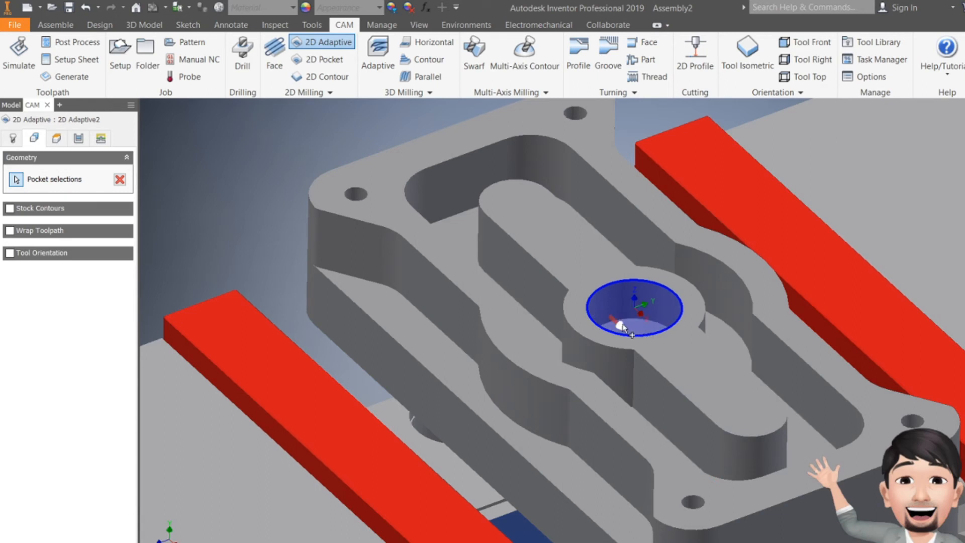
click(58, 137)
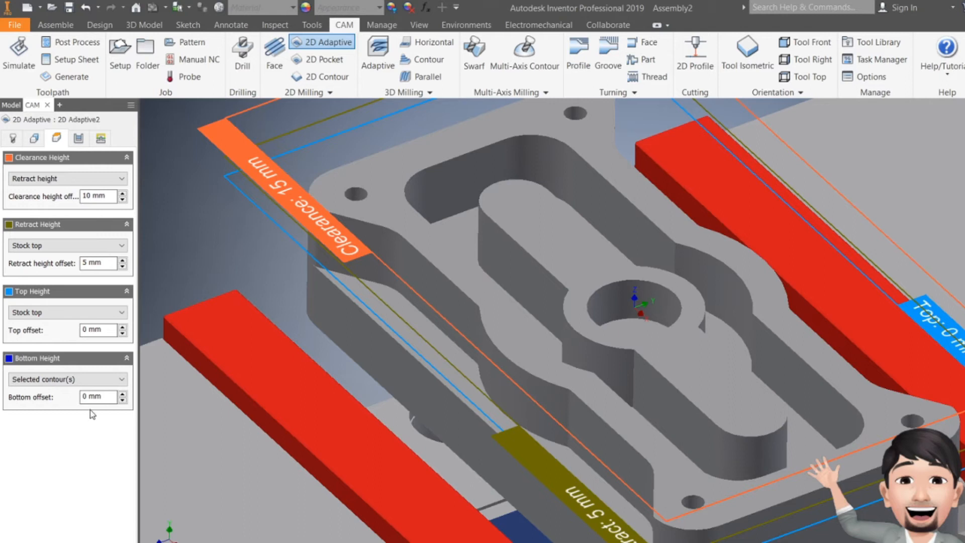
click(625, 322)
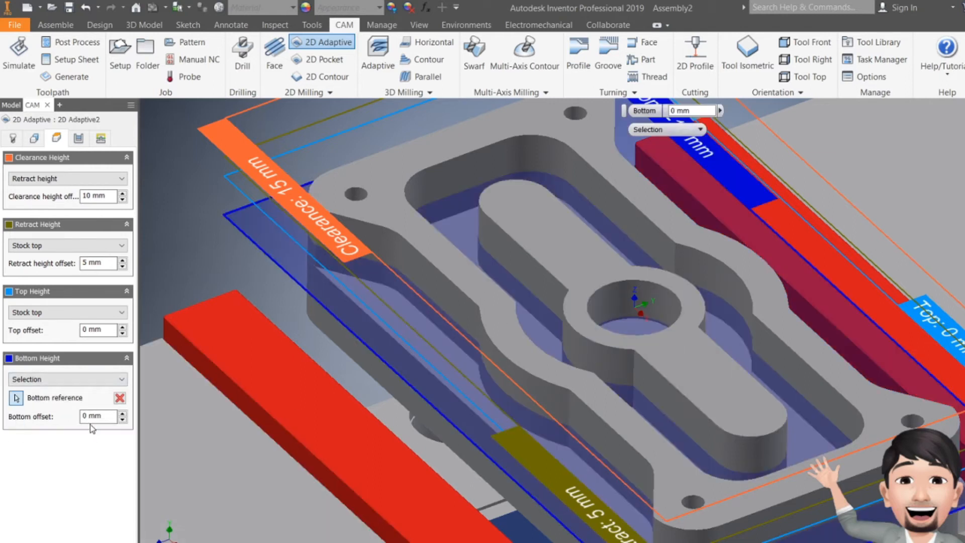
mouse_move(63, 380)
Step: Enable Multiple Depths with a maximum roughing stepdown of 1 mm, and generate the bore's adaptive toolpath
click(82, 143)
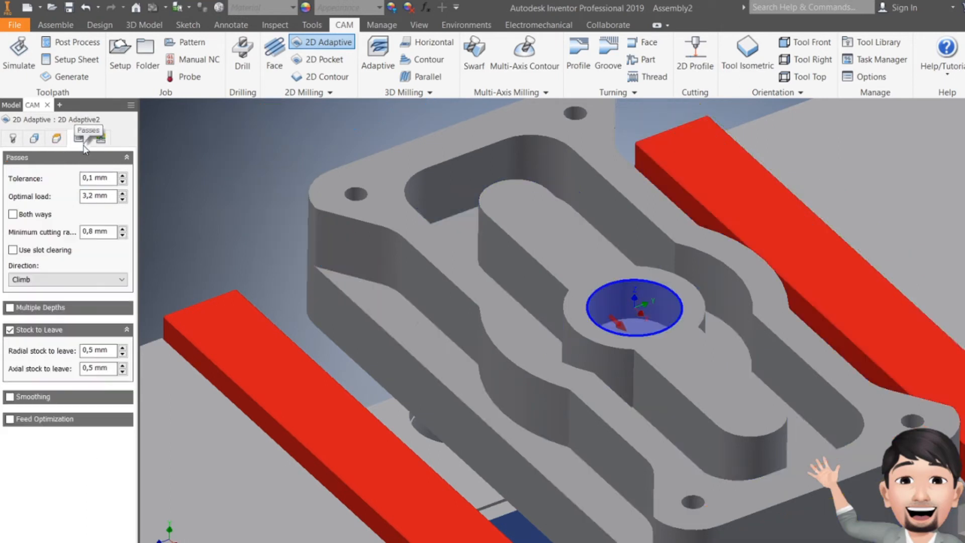
click(10, 307)
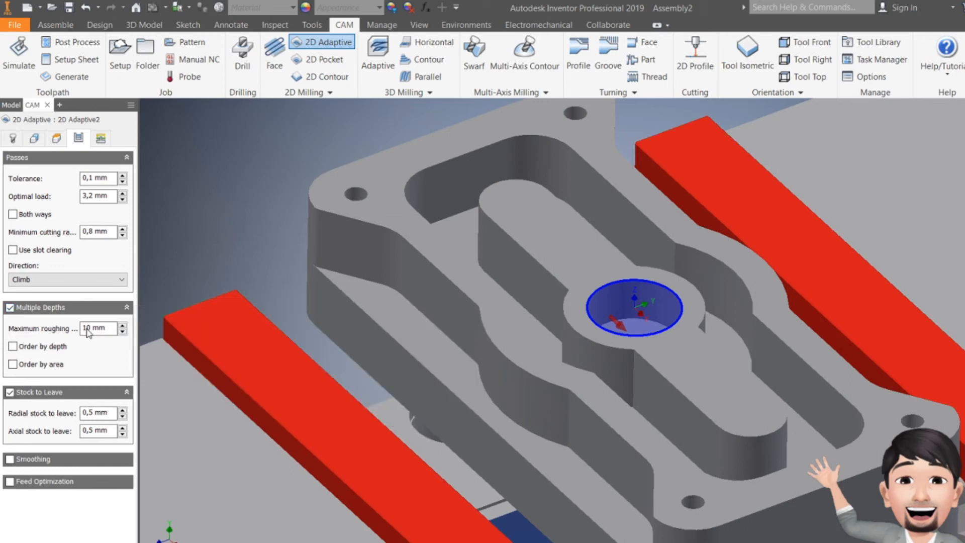
double_click(86, 328)
text(1)
click(26, 540)
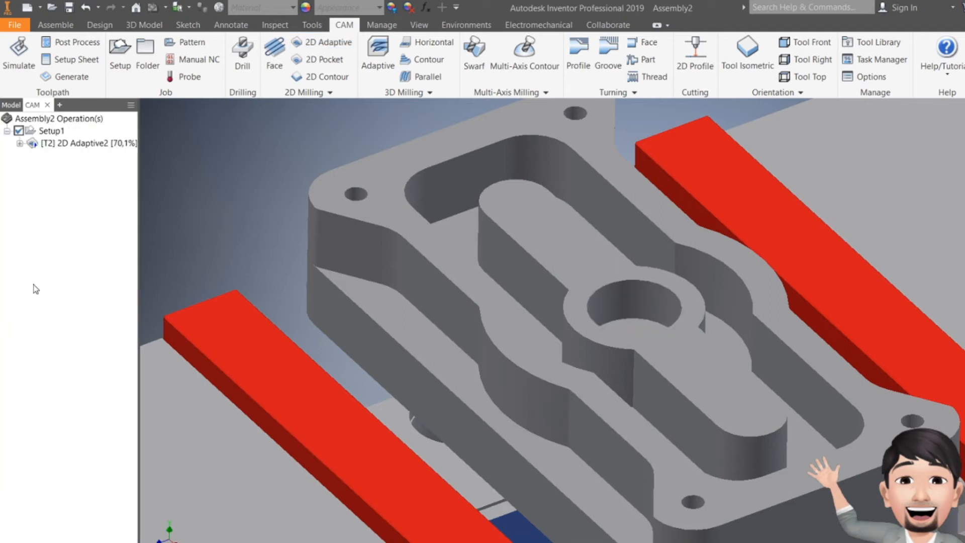
Step: Simulate the bore's 2D Adaptive toolpath with the stock shown and its colorization set to Use material, and close the simulation
click(63, 146)
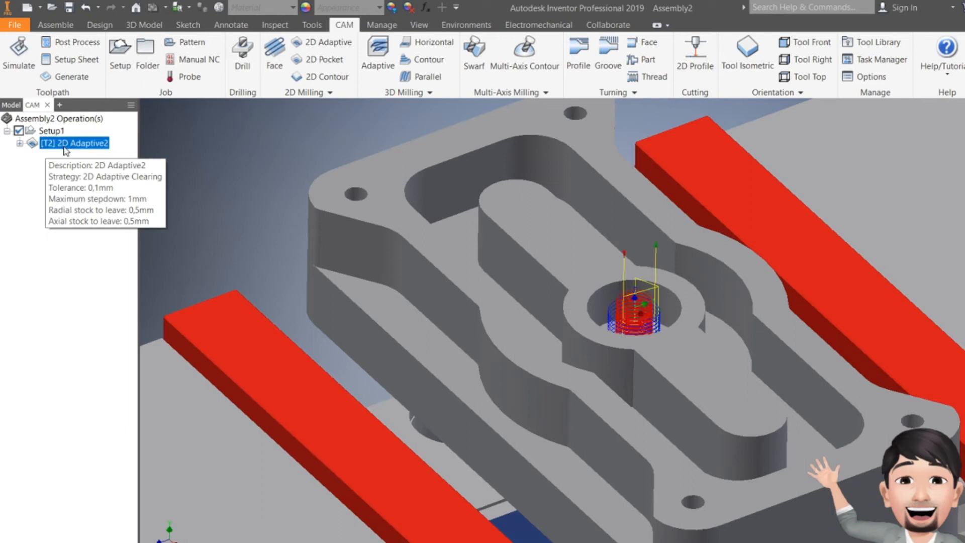
click(20, 66)
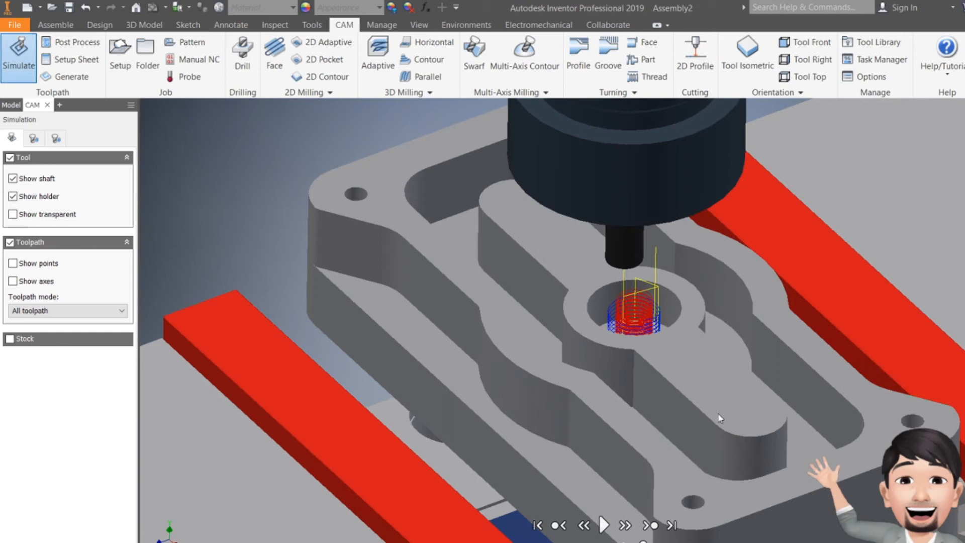
click(11, 340)
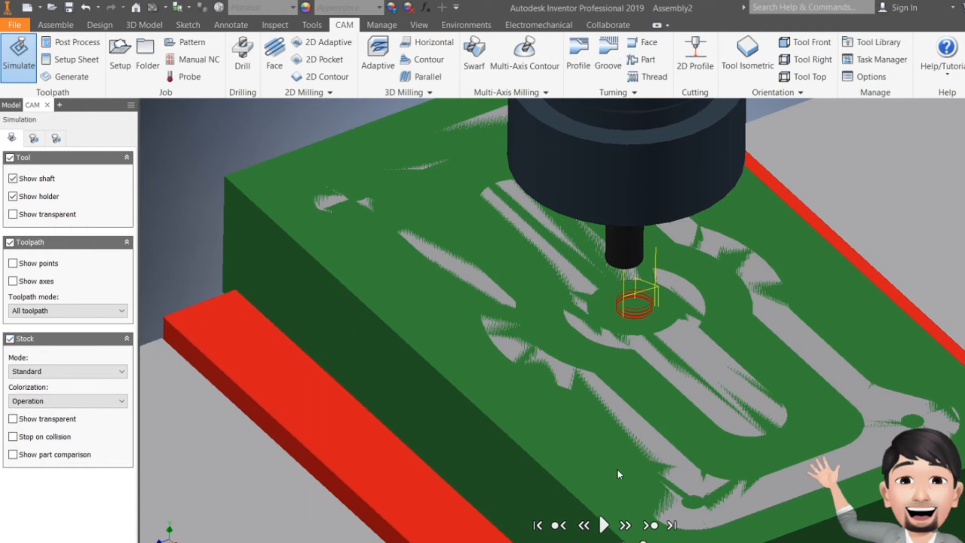
click(52, 400)
click(45, 412)
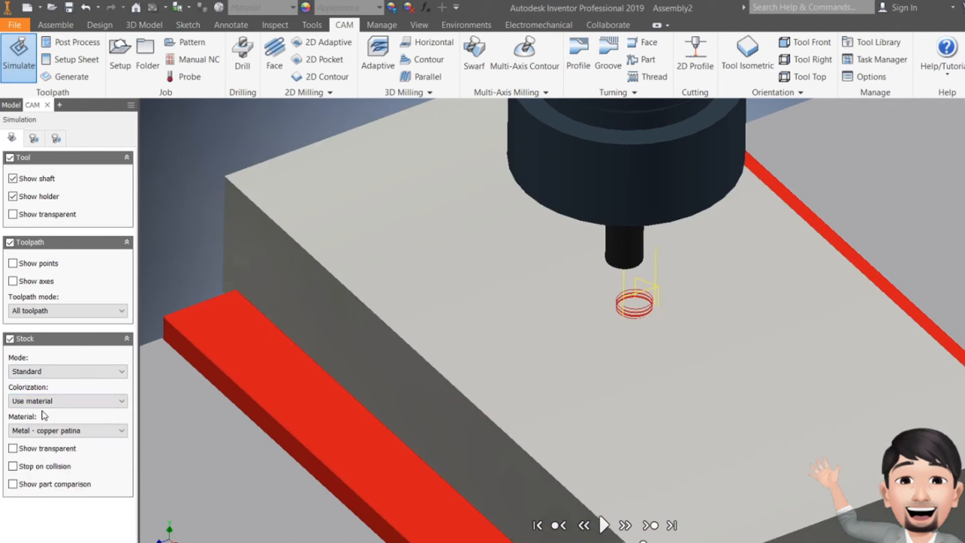
click(604, 525)
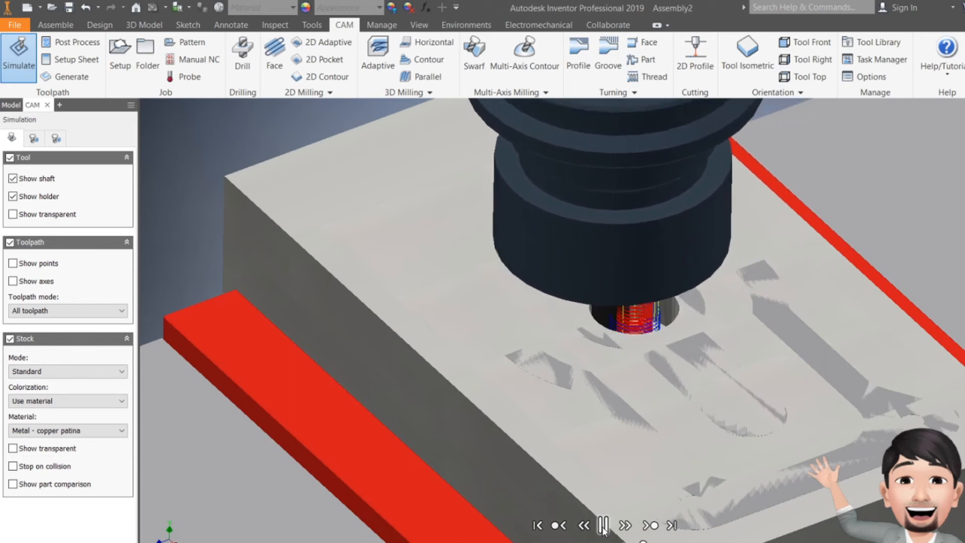
click(603, 527)
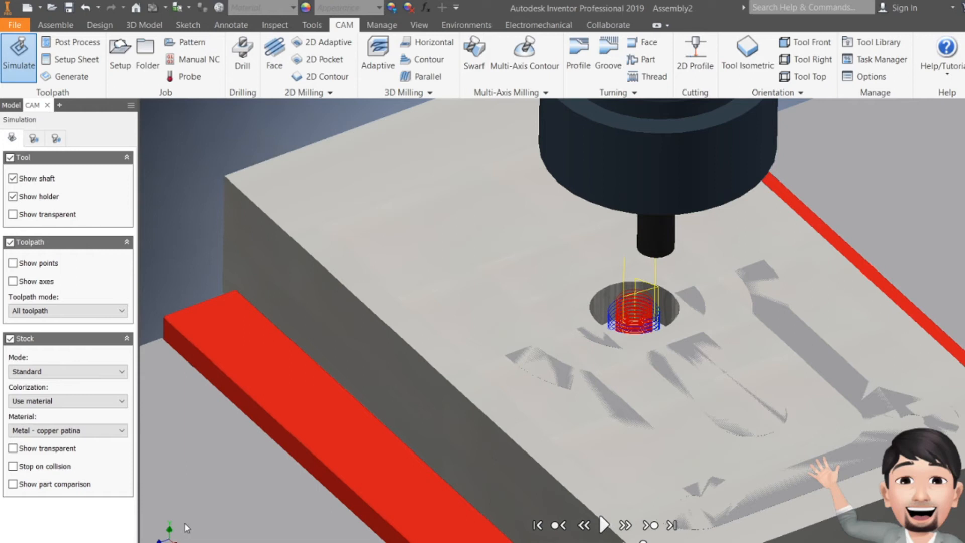
key(Escape)
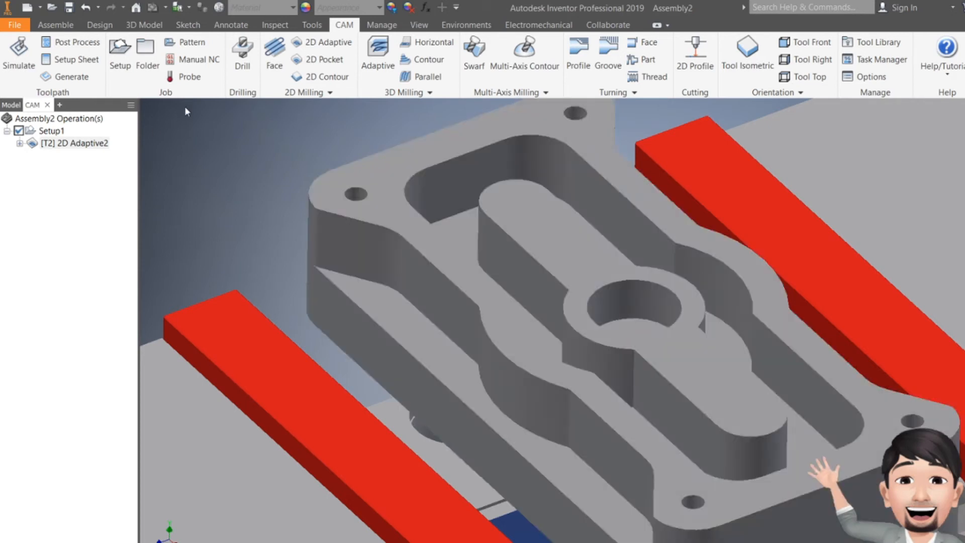
Step: Start a new 2D Adaptive operation with the Ø8 mm flat endmill and select the plate's outer top contour as the pocket geometry
click(334, 48)
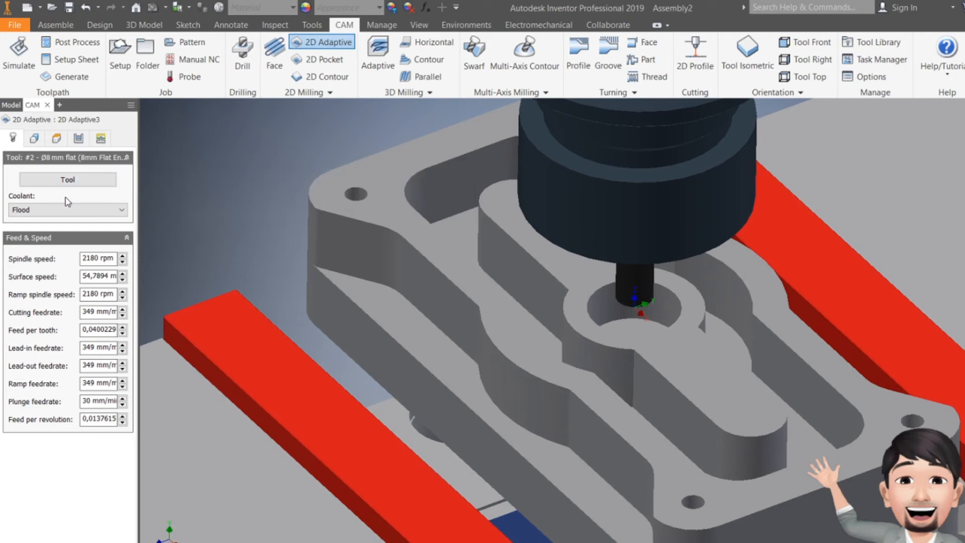
click(33, 138)
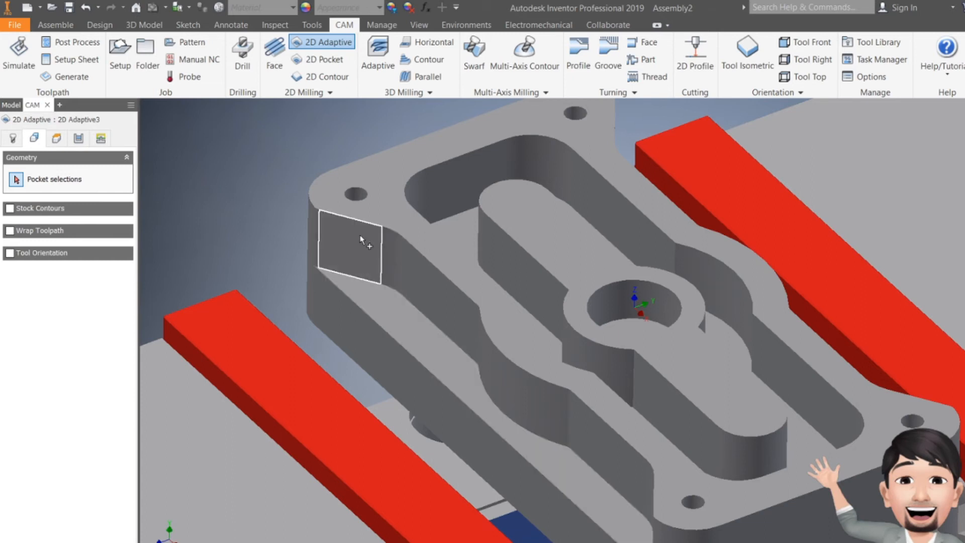
click(316, 211)
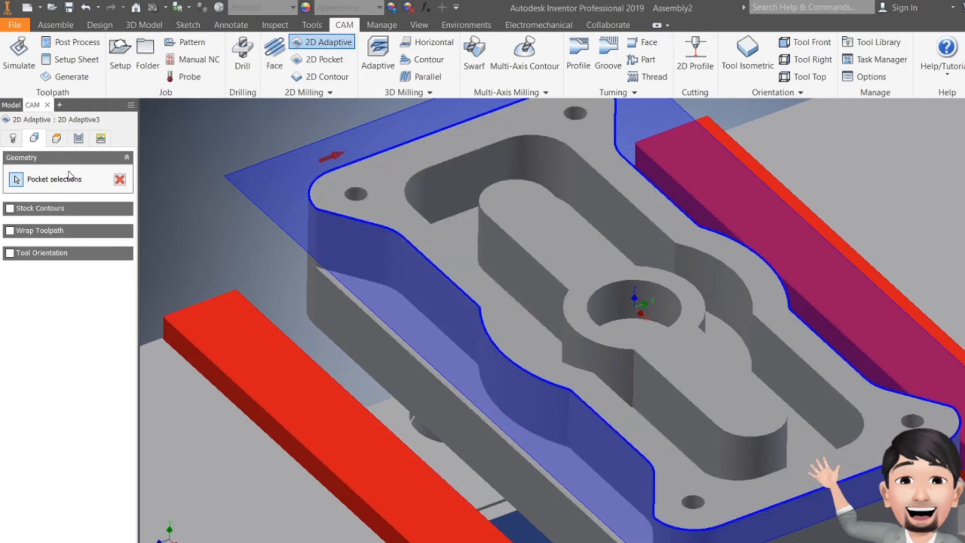
Step: Set the bottom height by selection, using the ledge face below the plate's outer profile as the reference
click(61, 142)
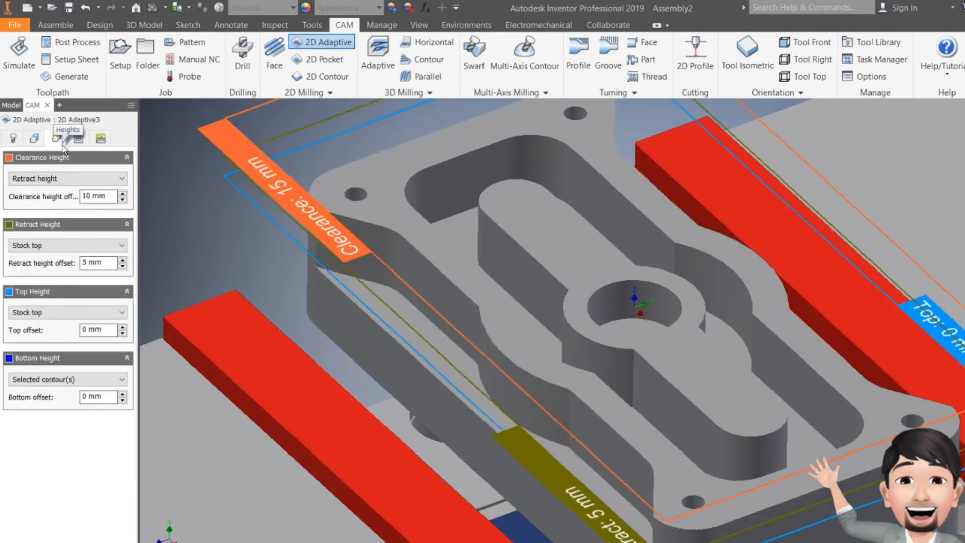
click(91, 378)
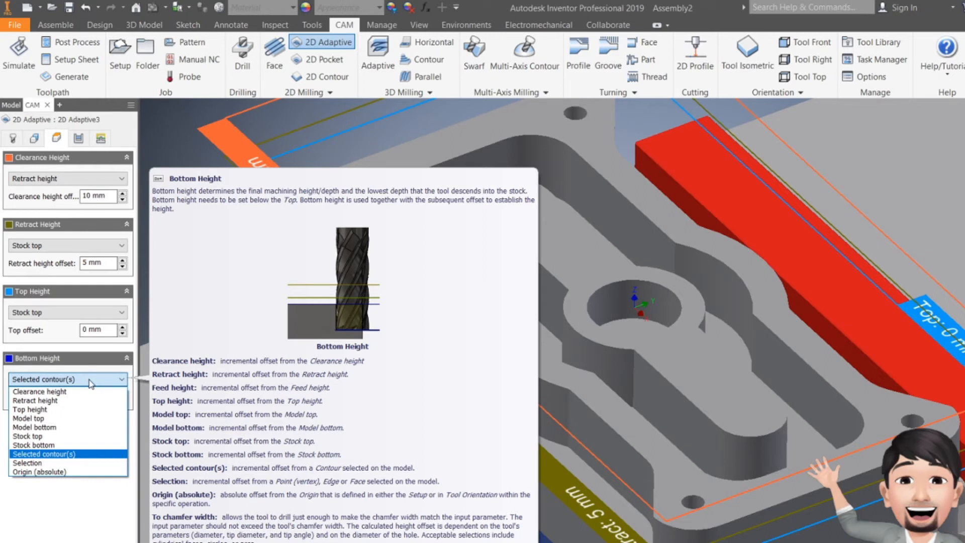
click(91, 383)
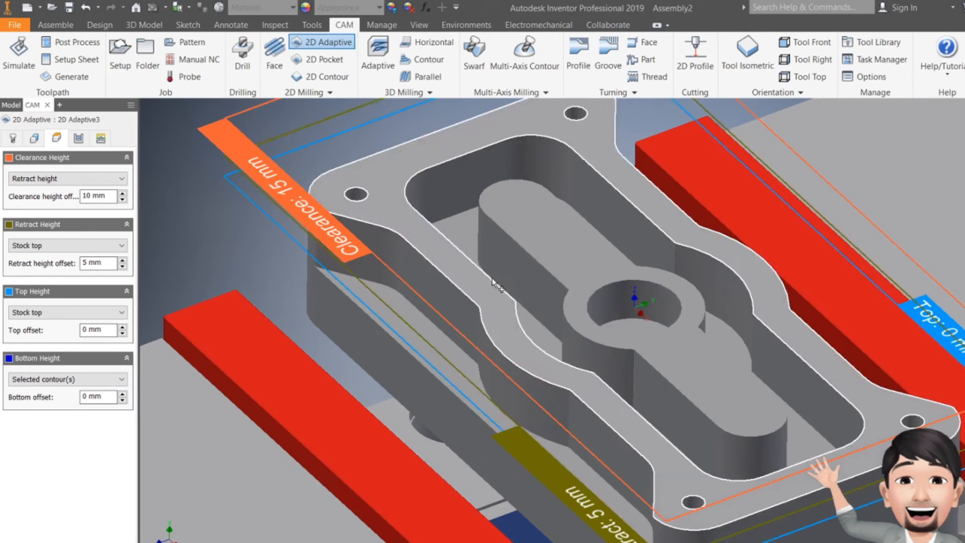
click(409, 359)
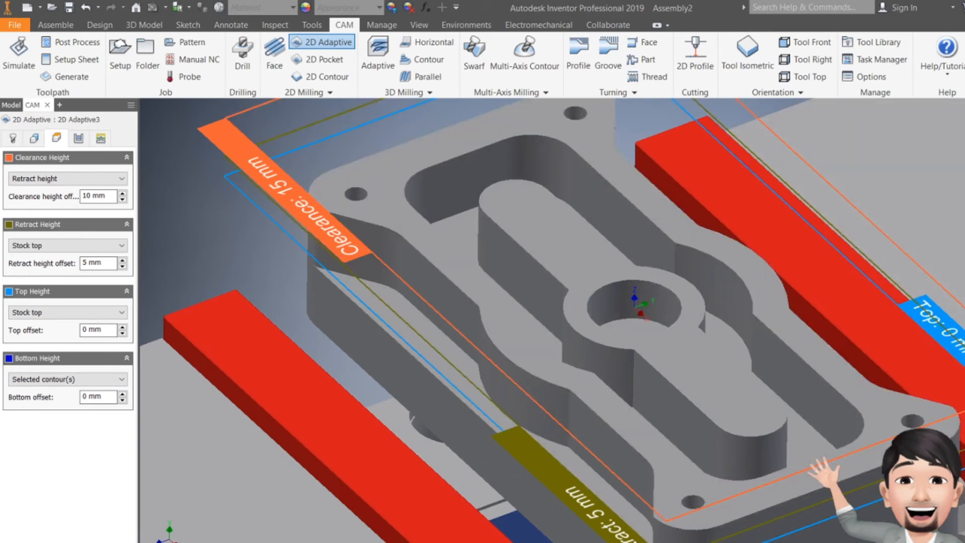
shift+middle_drag(610, 417, 609, 302)
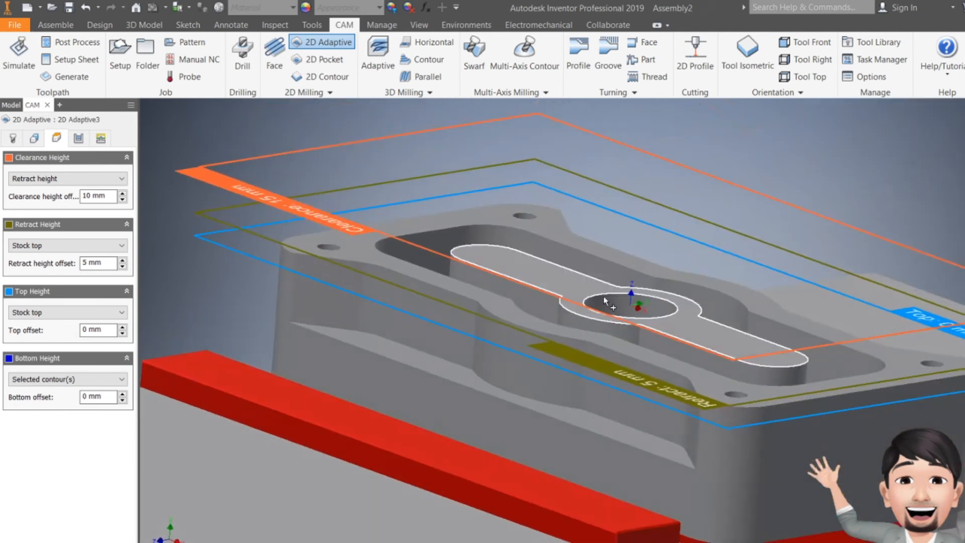
click(399, 351)
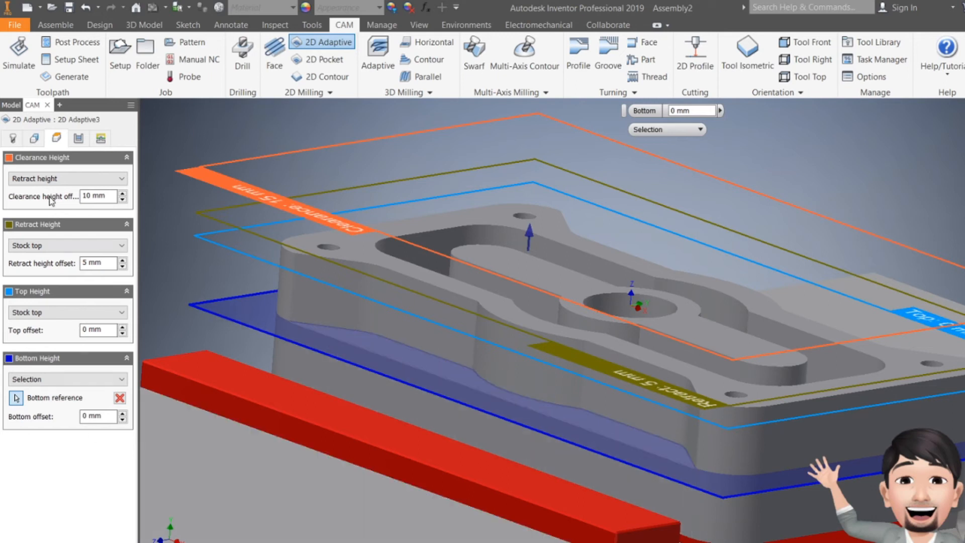
Step: Enable Multiple Depths with a maximum roughing stepdown of 2 mm, and generate the outer profile's adaptive toolpath
click(77, 138)
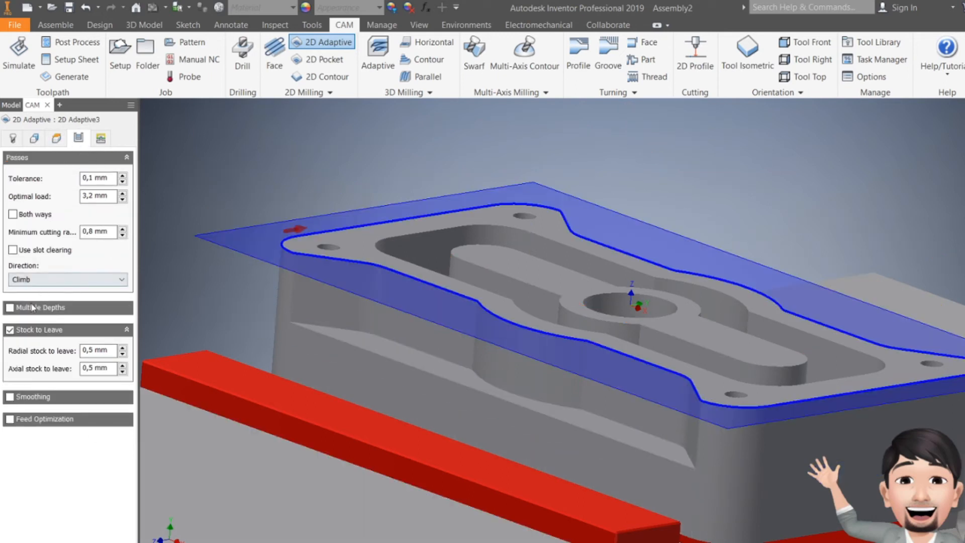
click(9, 308)
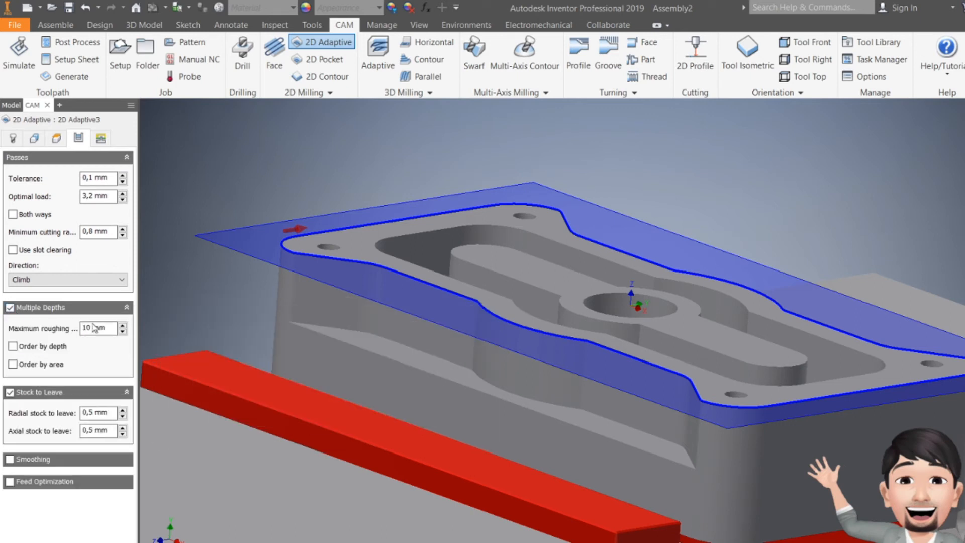
double_click(92, 329)
text(2)
key(Return)
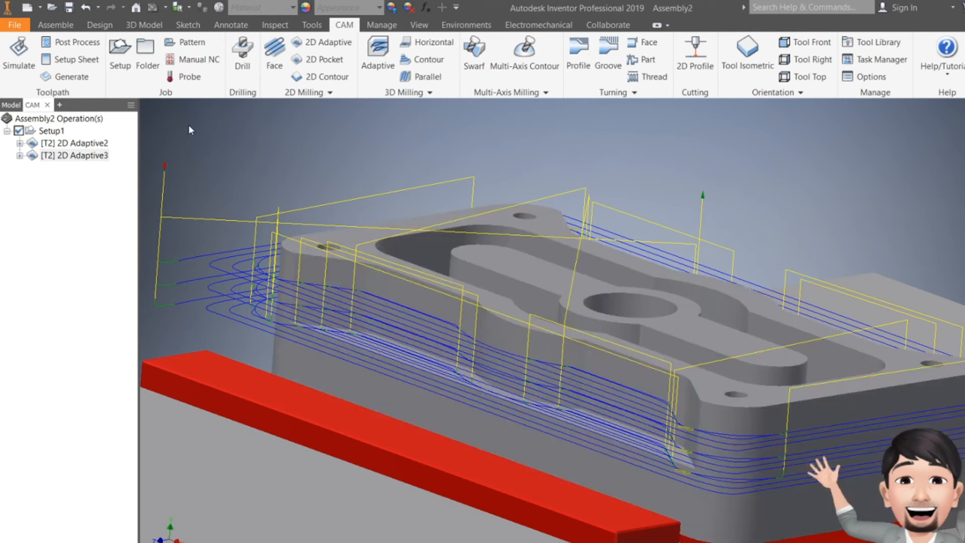
Step: Simulate the outer profile's 2D Adaptive toolpath with the stock colorization set to Tool, and close the simulation
click(69, 159)
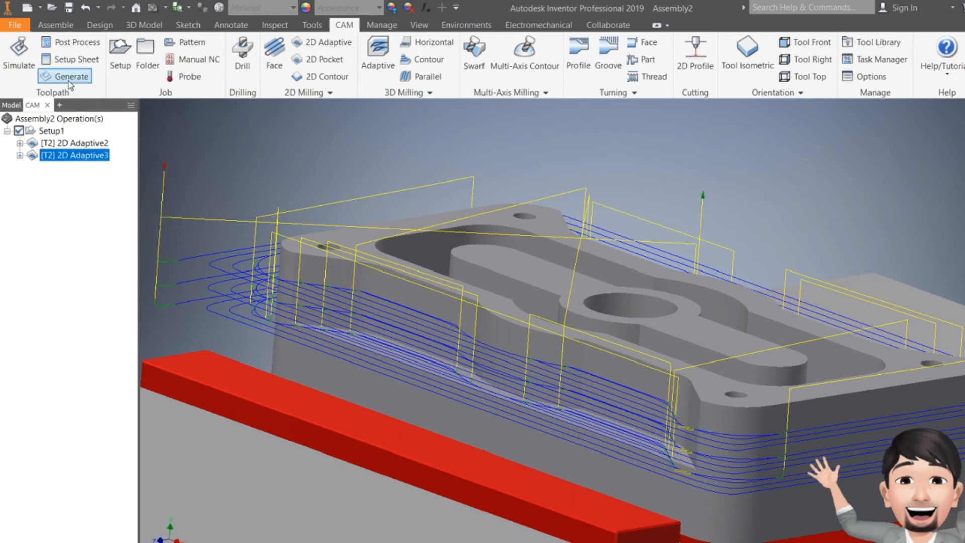
click(18, 50)
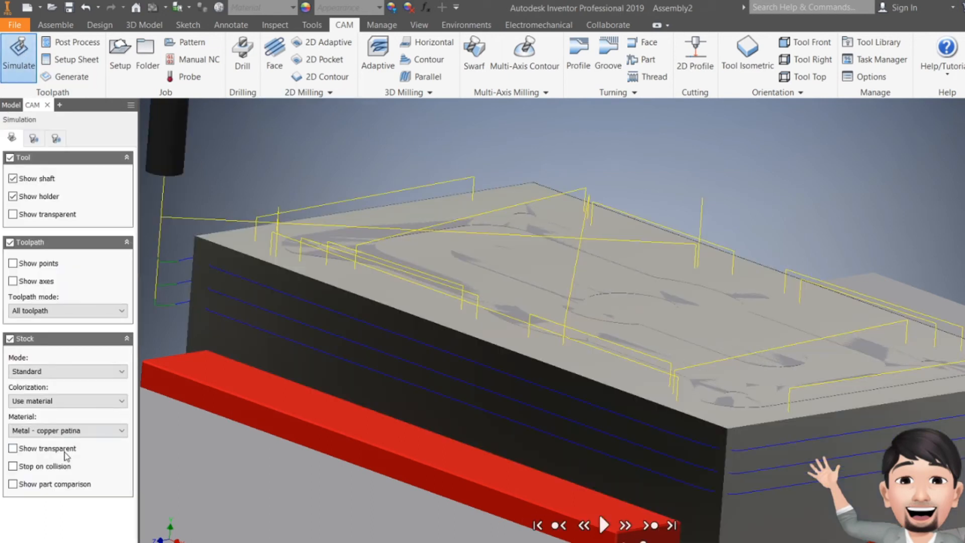
click(30, 402)
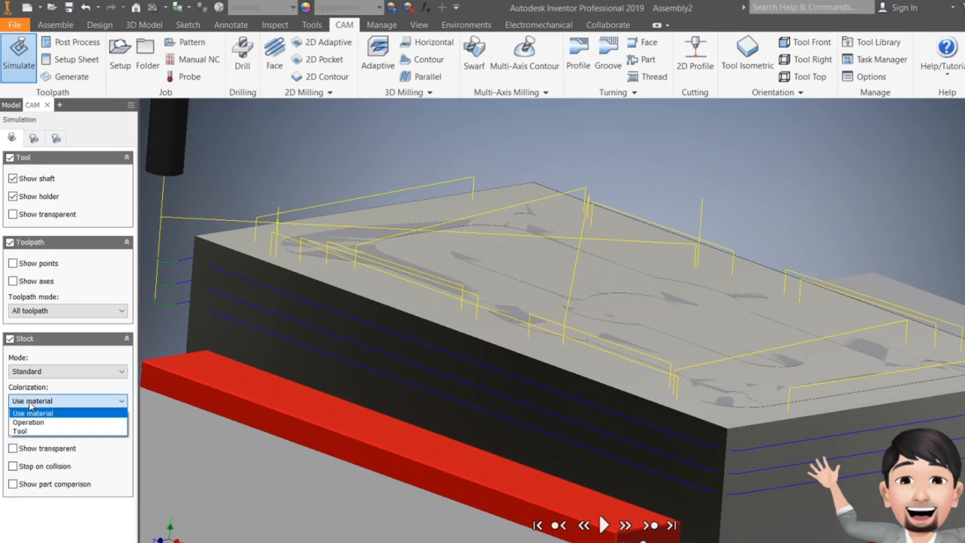
click(30, 430)
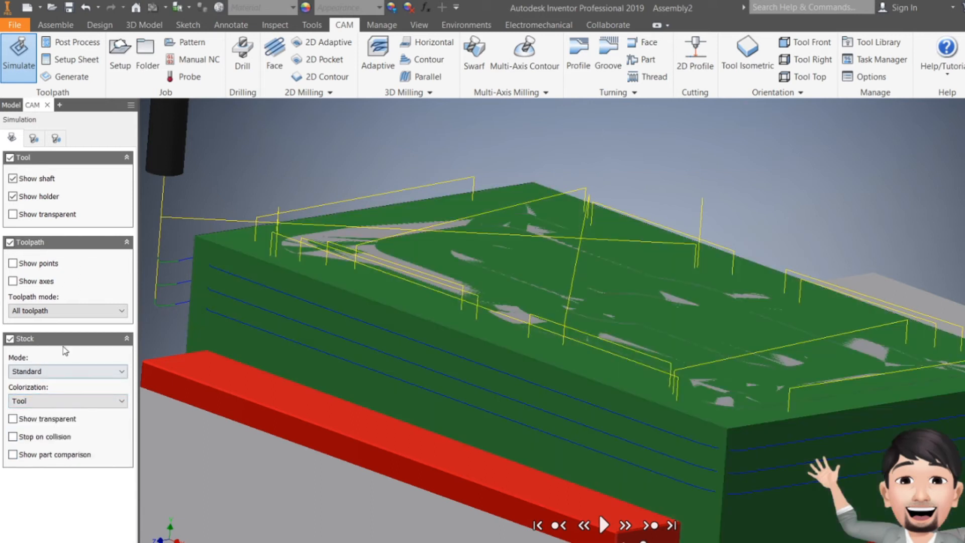
click(605, 525)
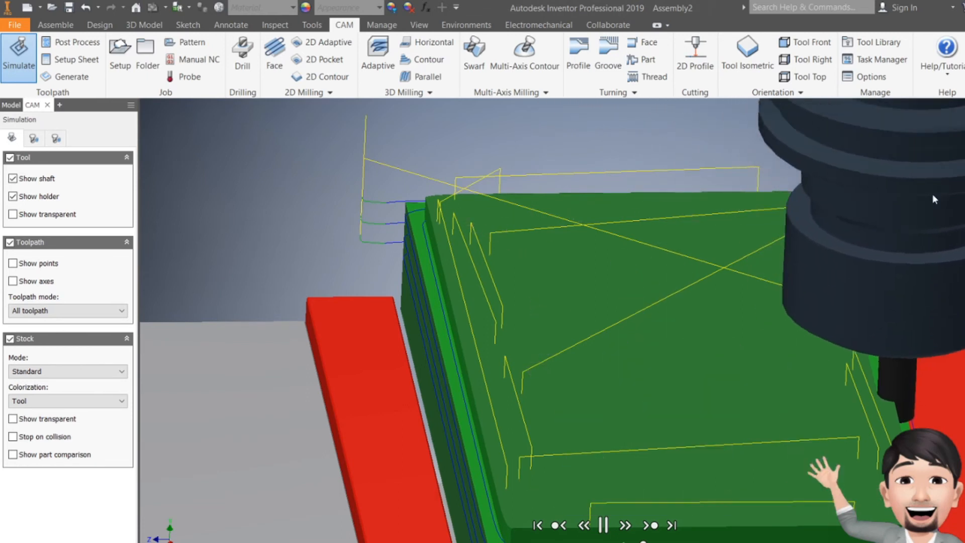
key(F6)
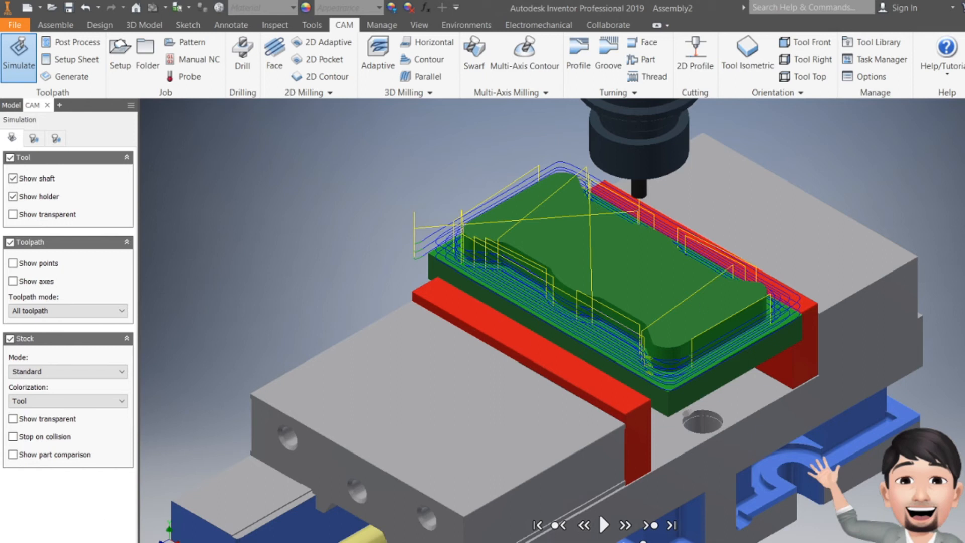
click(111, 541)
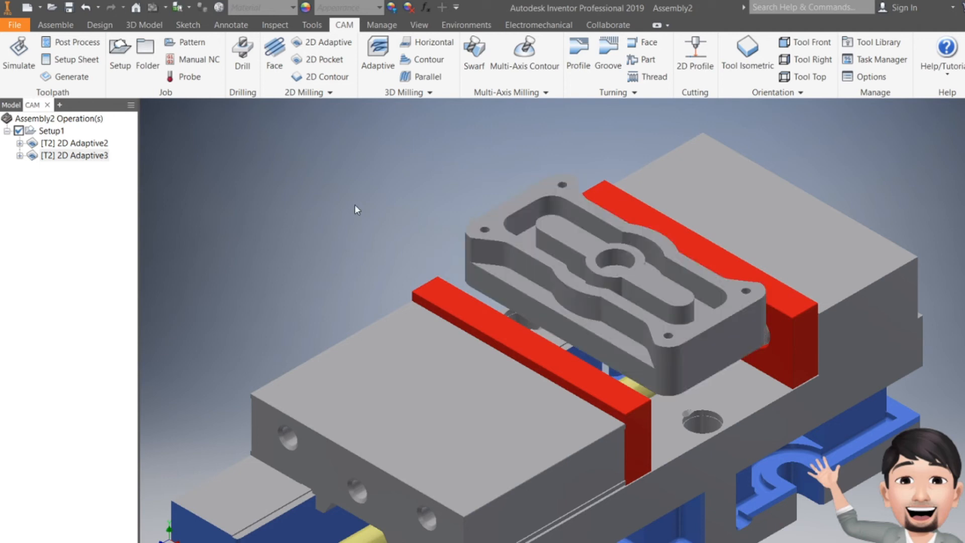
scroll(530, 272, down, 6)
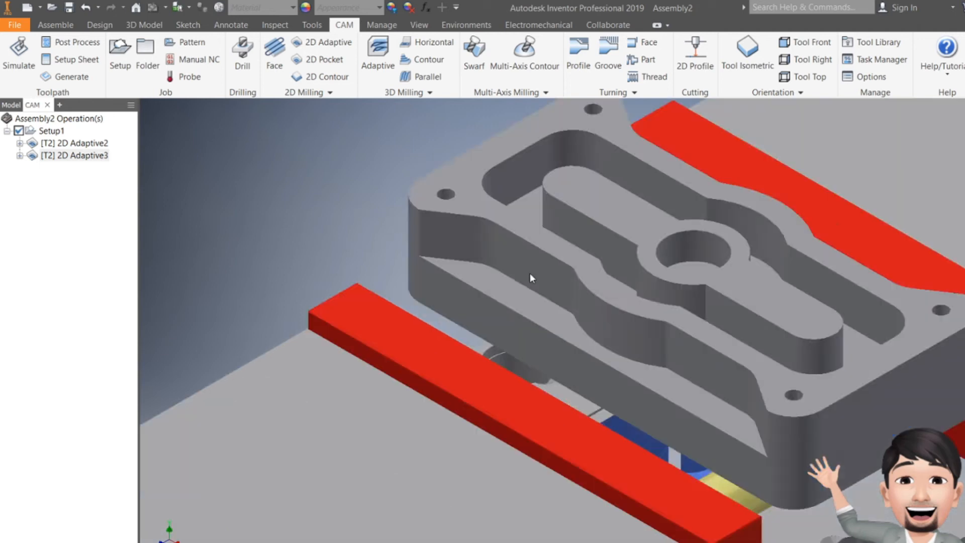
scroll(499, 289, up, 4)
scroll(497, 290, down, 1)
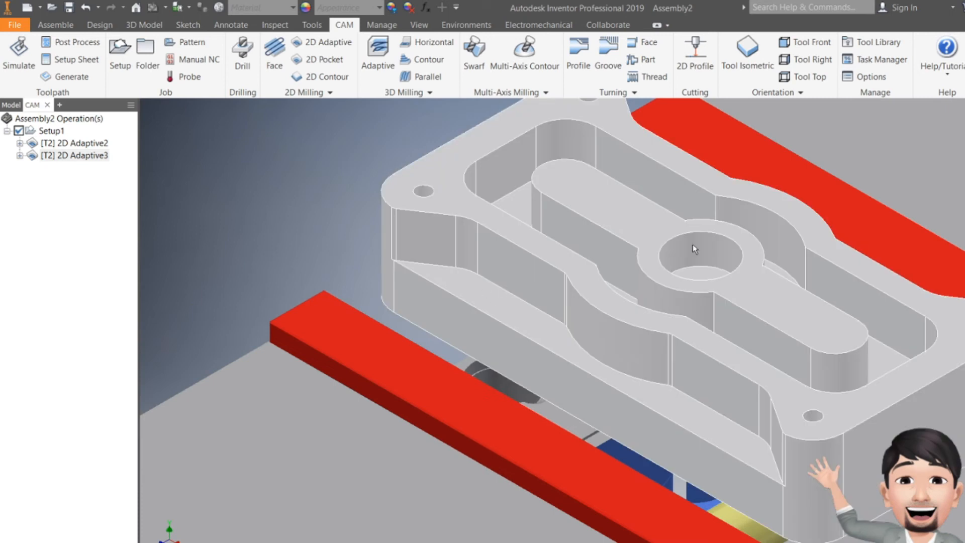
scroll(685, 250, up, 5)
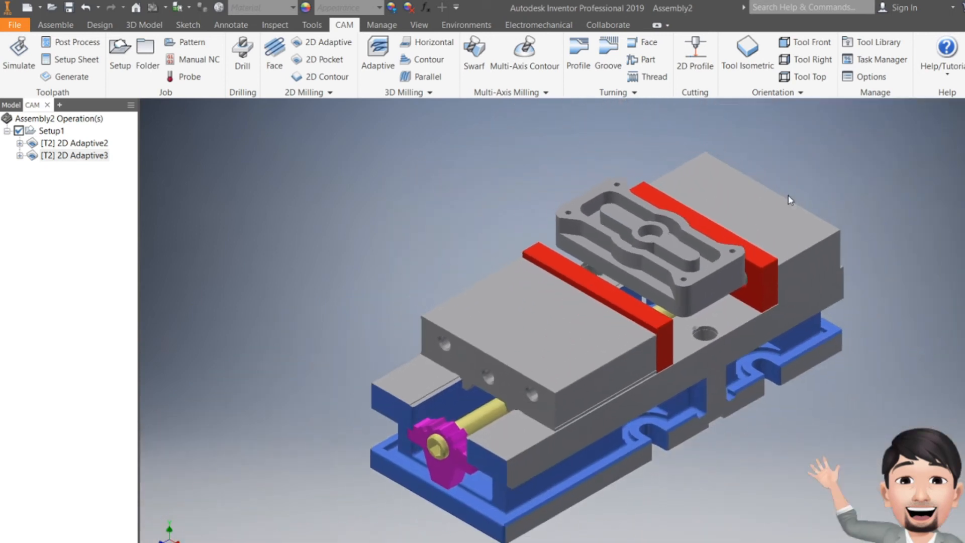
scroll(710, 248, down, 3)
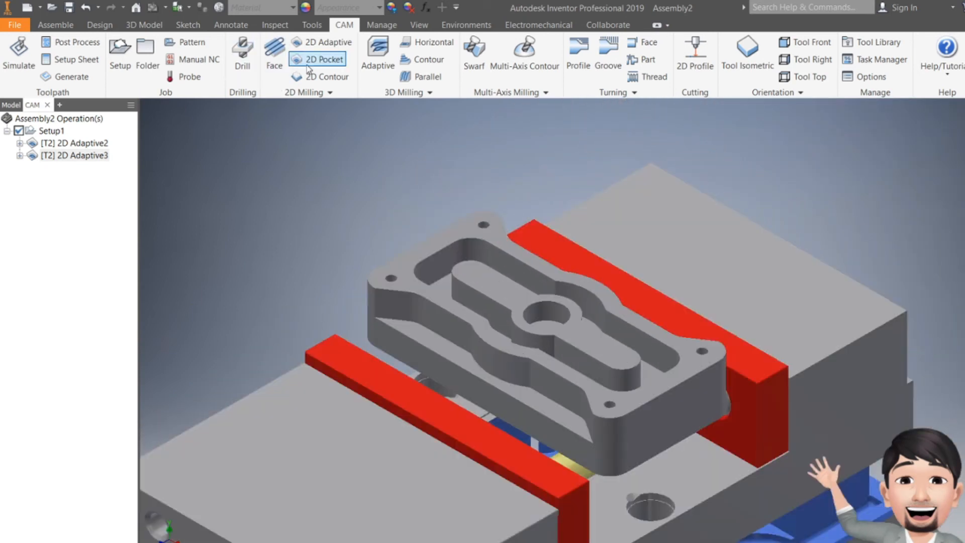
Step: Start a 2D Pocket operation and assign the Ø6 mm flat endmill from the Metric - High Carbon Steel library
click(315, 60)
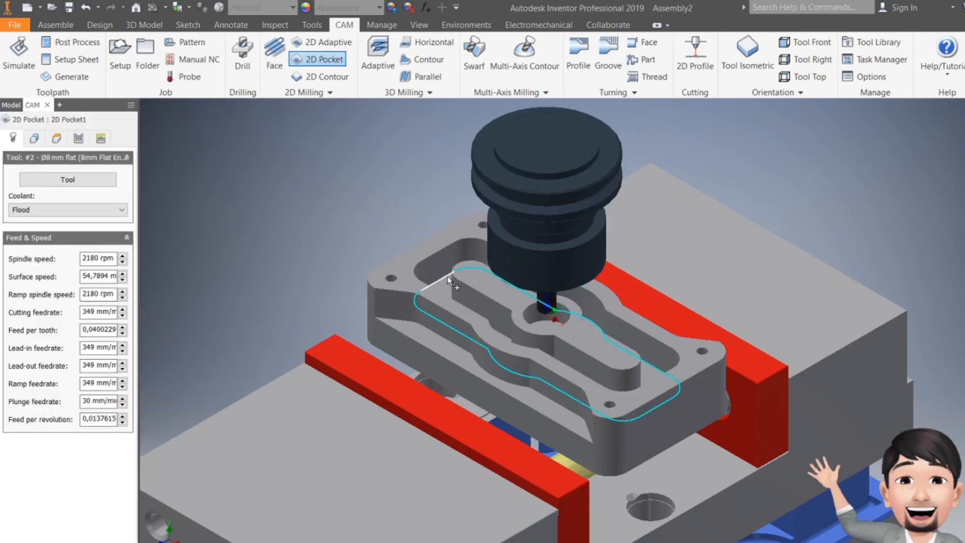
click(79, 181)
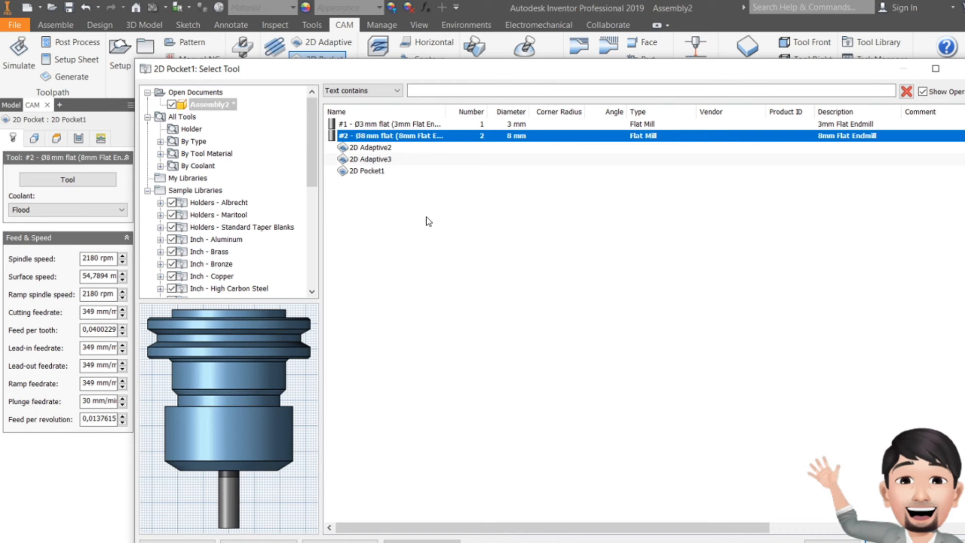
scroll(220, 253, down, 2)
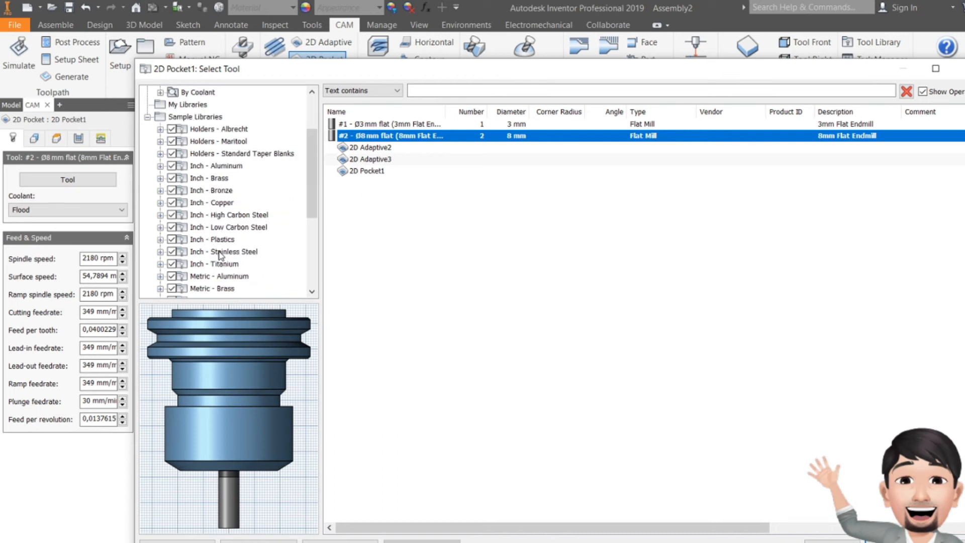
scroll(219, 253, down, 4)
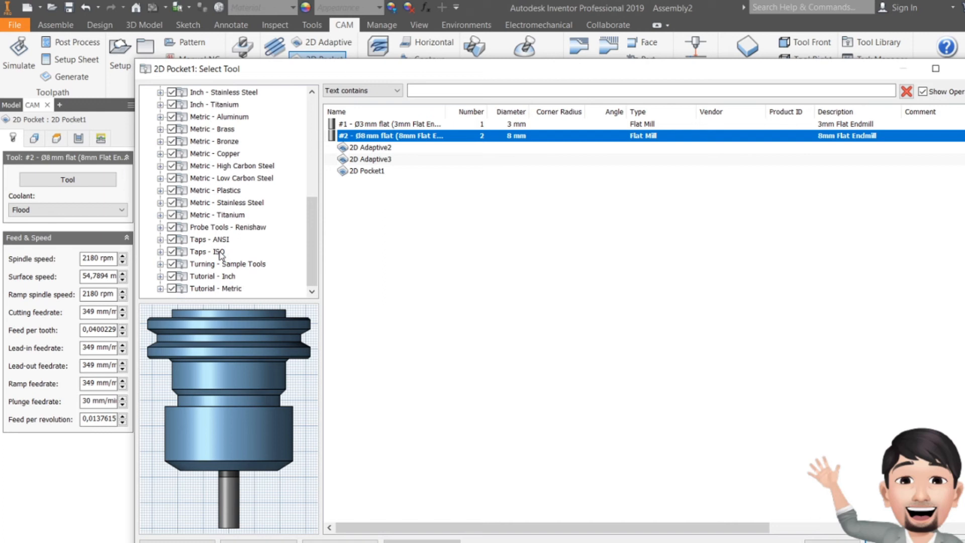
click(236, 167)
scroll(401, 306, down, 20)
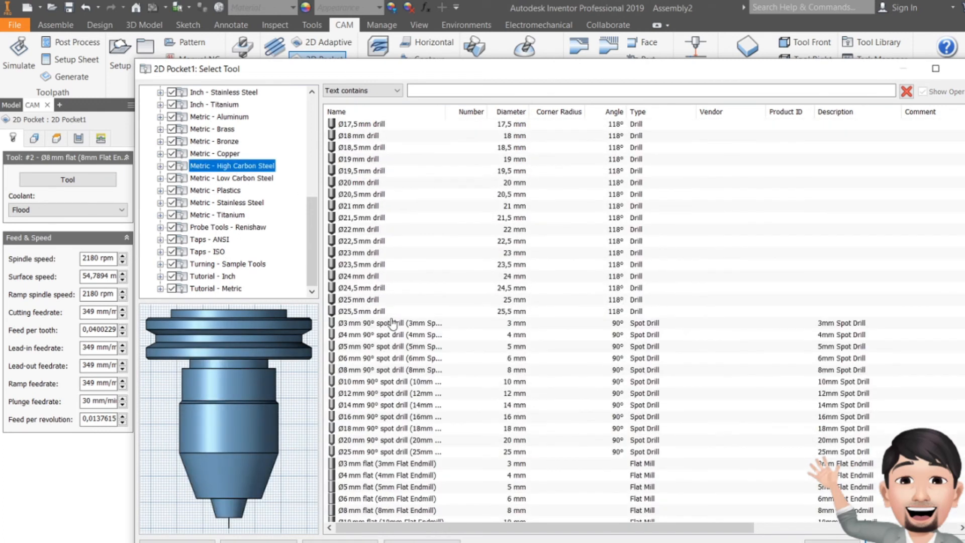
scroll(393, 322, down, 2)
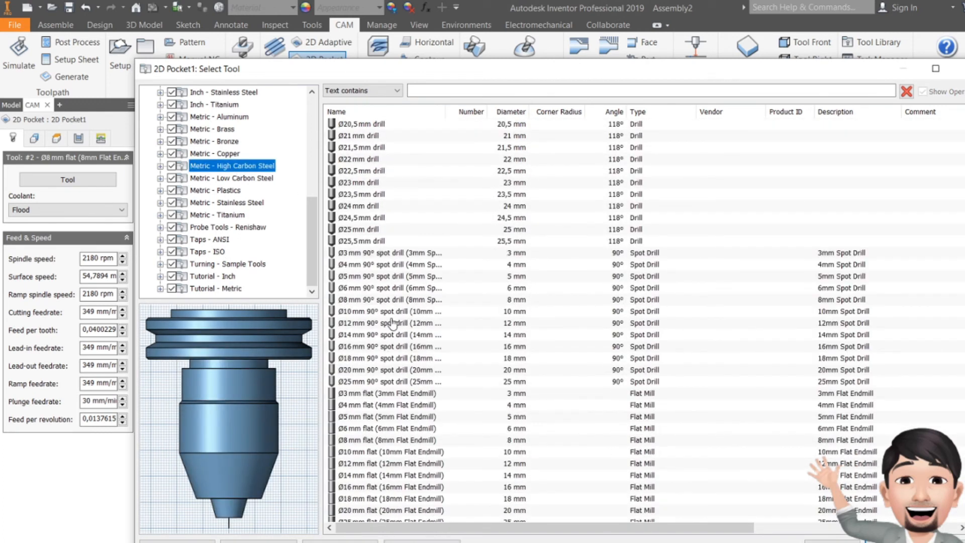
click(369, 428)
click(877, 542)
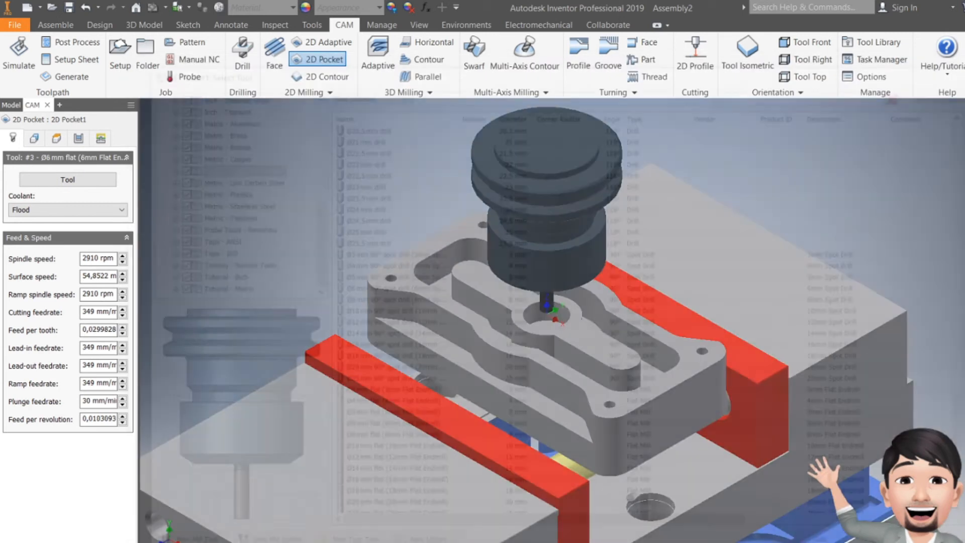
Step: Select the upper edge contour of the plate's large inner pocket as the 2D Pocket geometry
click(35, 138)
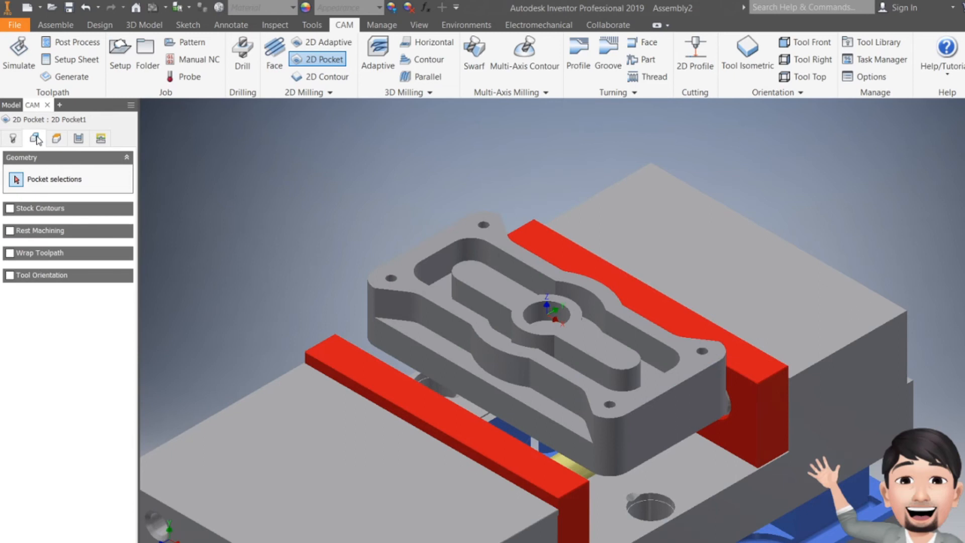
scroll(487, 245, down, 5)
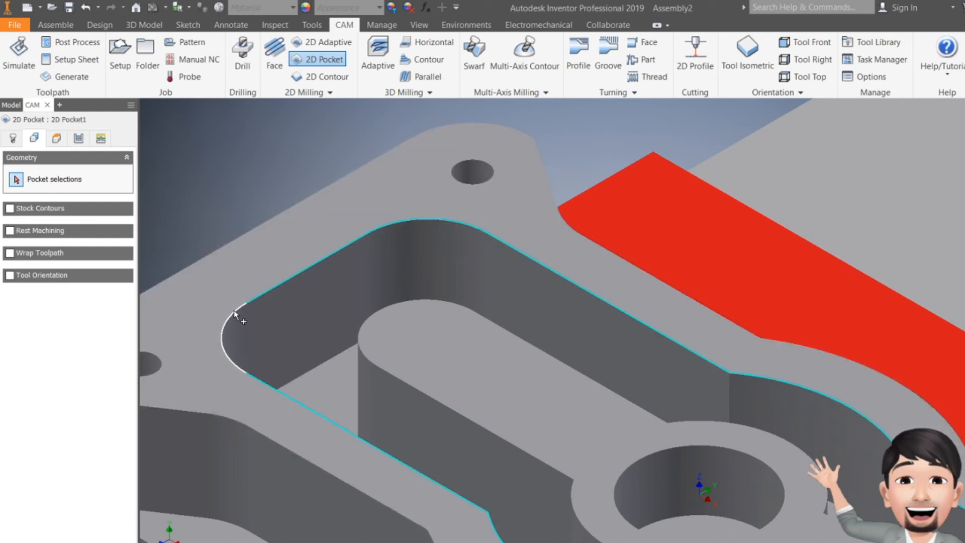
scroll(234, 314, down, 2)
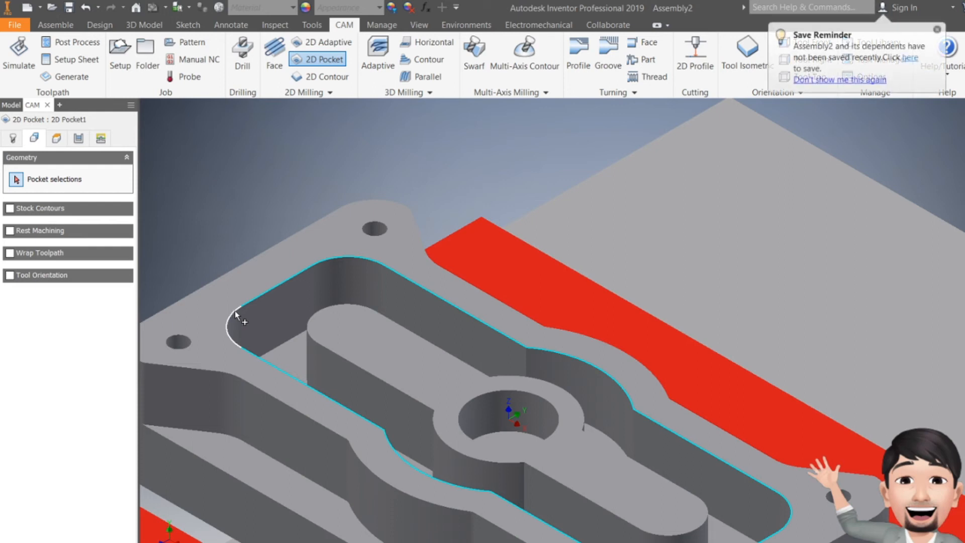
middle_drag(235, 314, 241, 285)
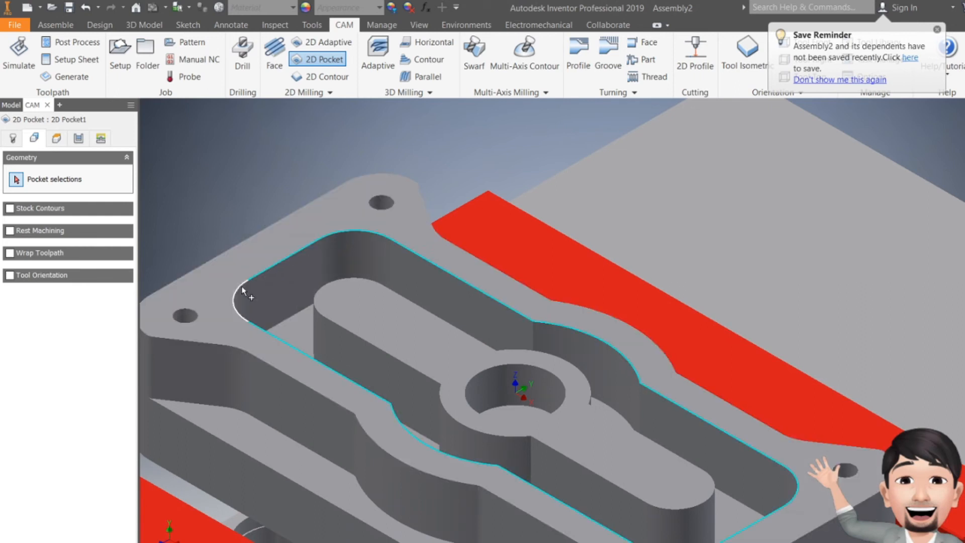
click(242, 289)
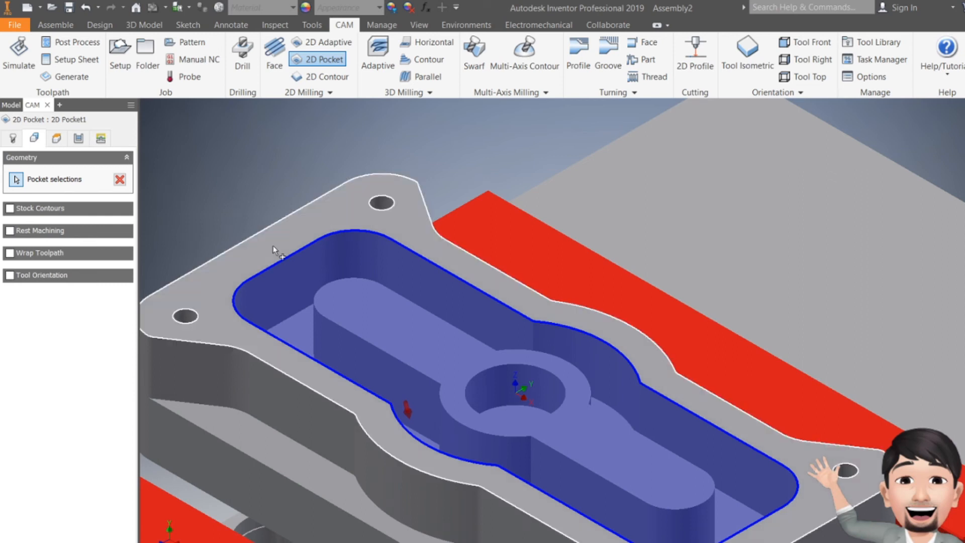
Step: Add the central island's upper contour to the pocket geometry and set the bottom height from the pocket floor face
click(316, 297)
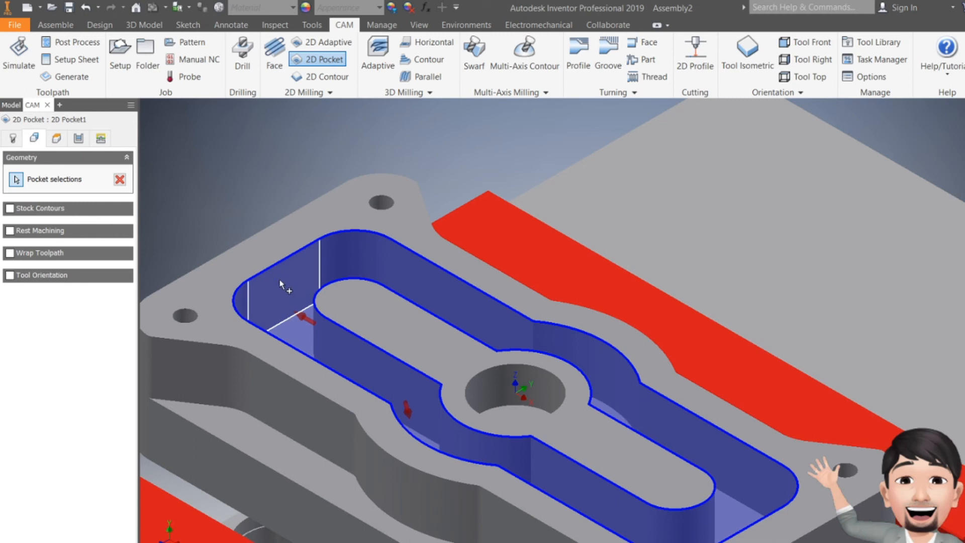
click(57, 138)
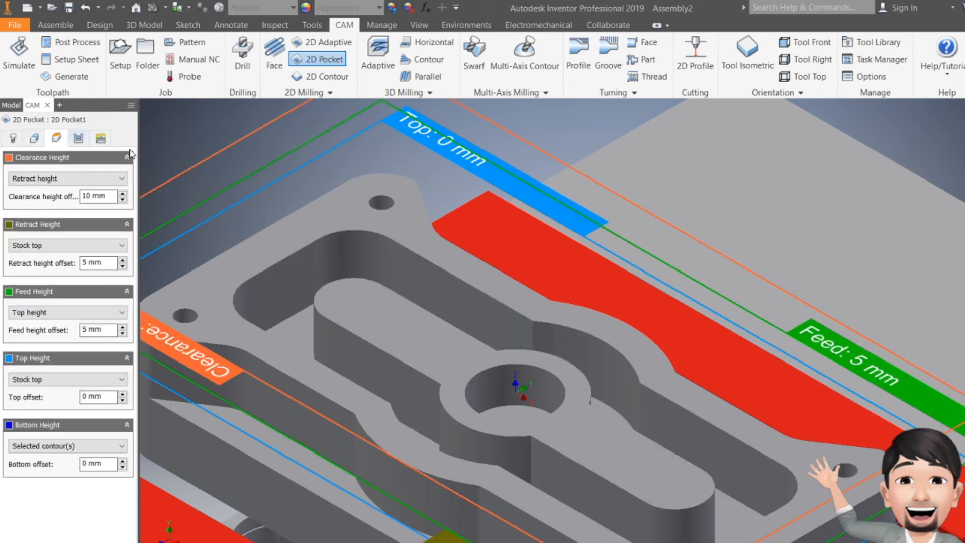
scroll(586, 271, down, 3)
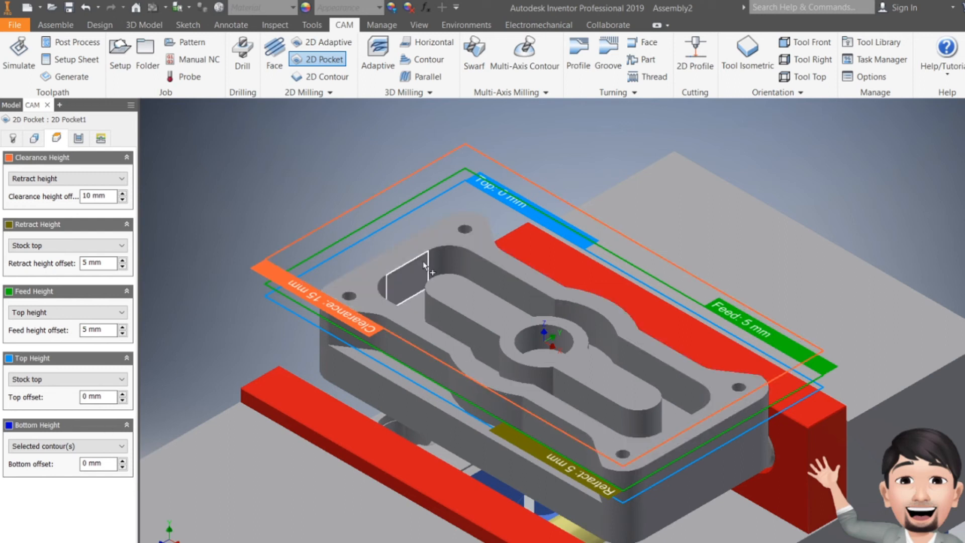
scroll(426, 271, up, 3)
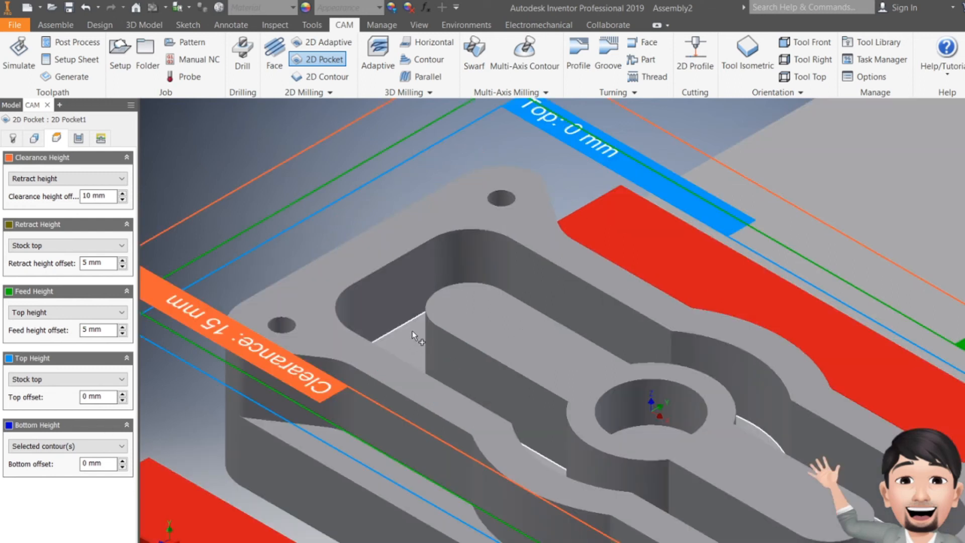
shift+middle_drag(445, 191, 451, 241)
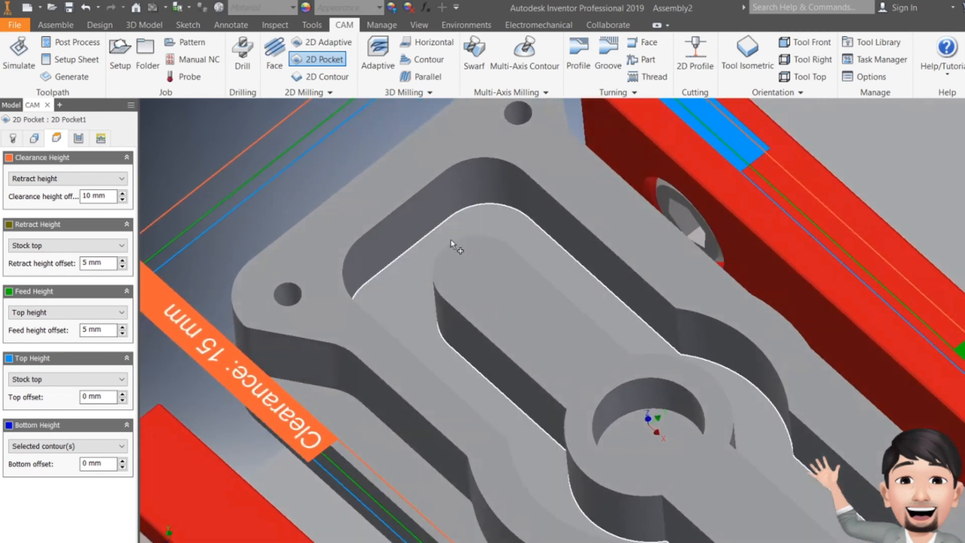
click(505, 232)
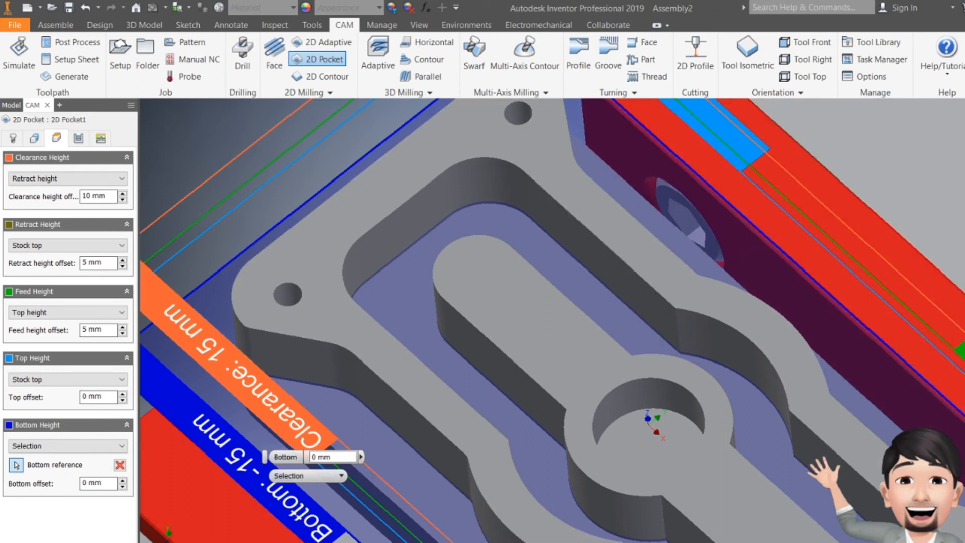
key(F6)
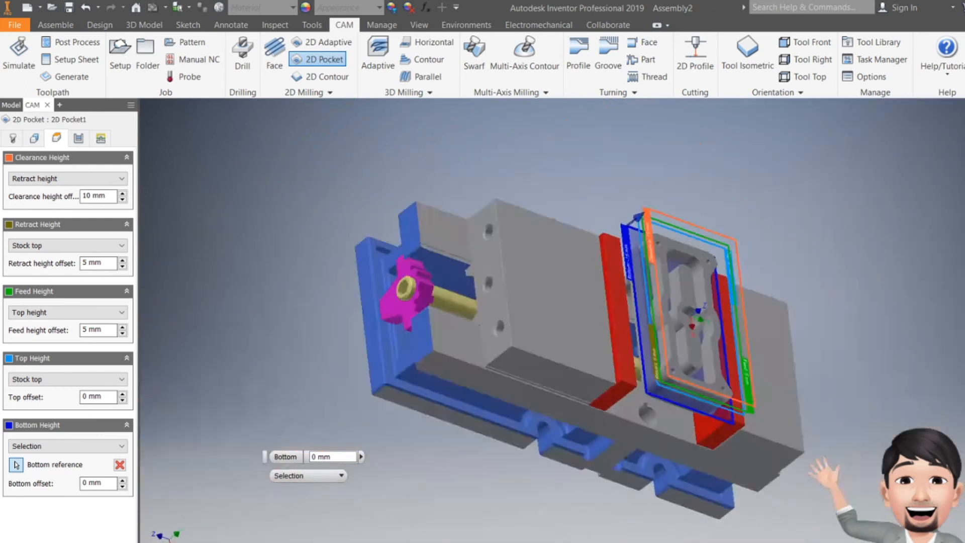
key(F5)
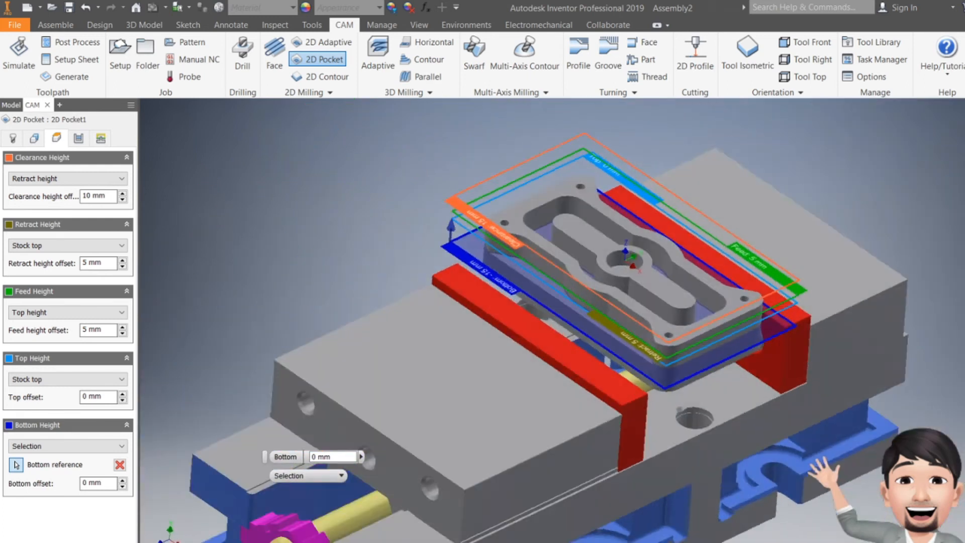
scroll(546, 167, up, 5)
scroll(495, 277, down, 4)
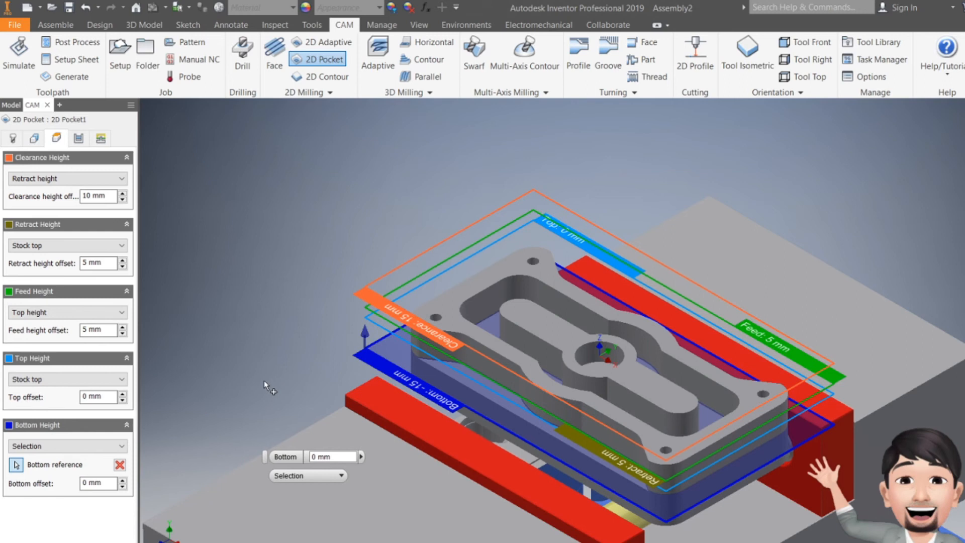
Step: Enable Multiple Depths for the inner pocket's passes and generate the 2D Pocket toolpath
click(84, 142)
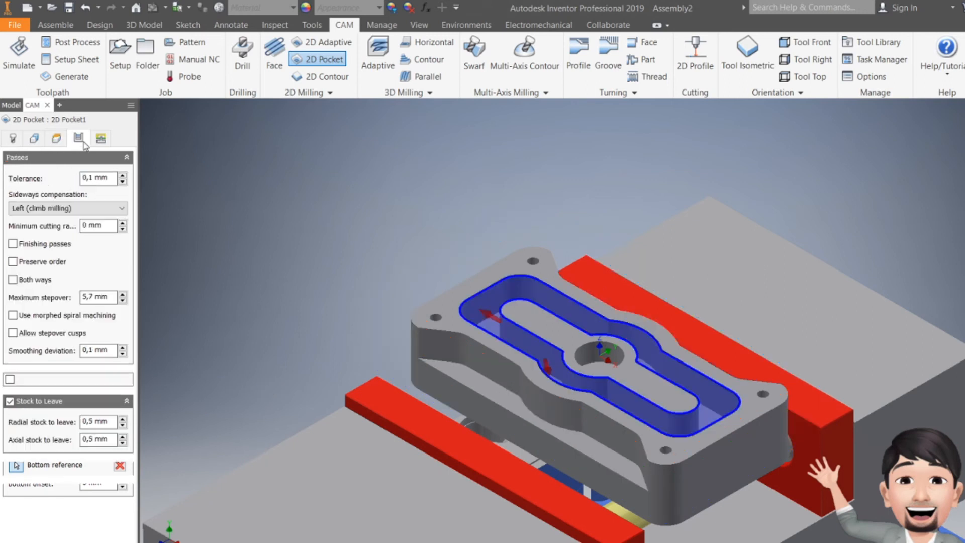
click(10, 379)
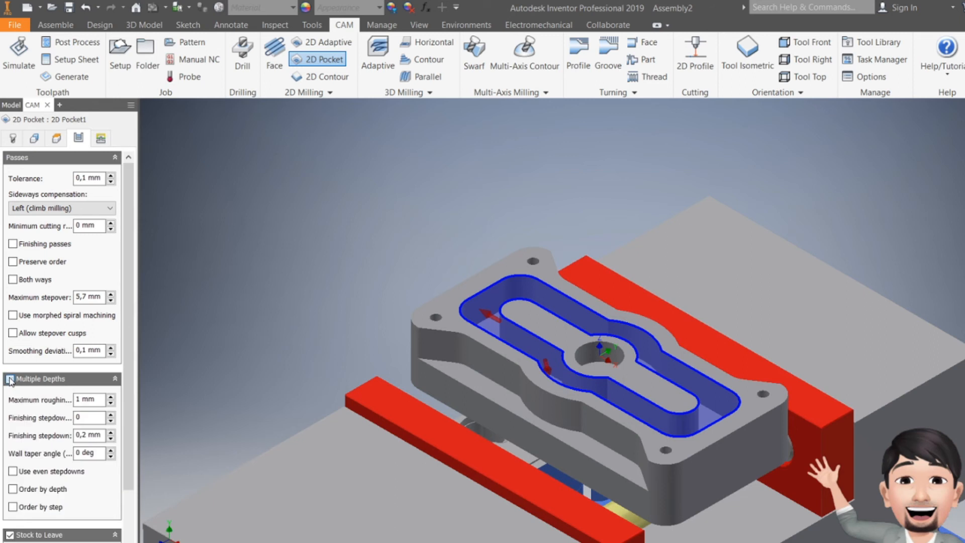
double_click(78, 399)
key(Return)
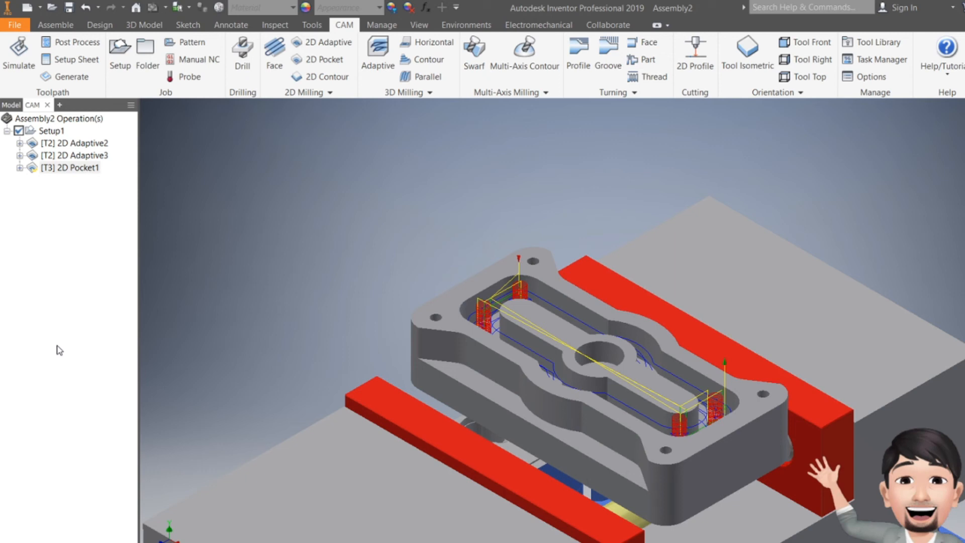
Step: Simulate the 2D Pocket toolpath, inspect the pocket from several angles, and close the simulation
click(76, 168)
click(20, 56)
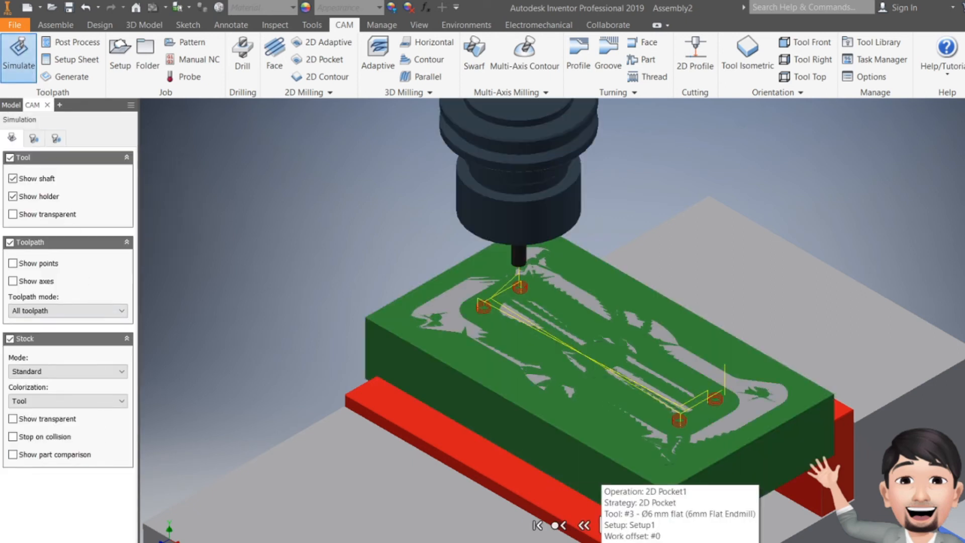
click(603, 525)
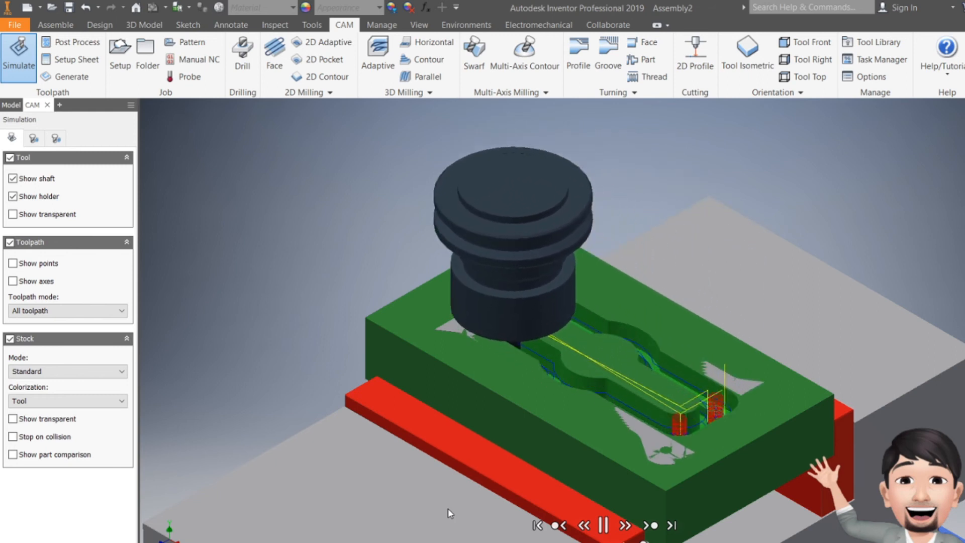
shift+middle_drag(726, 297, 711, 352)
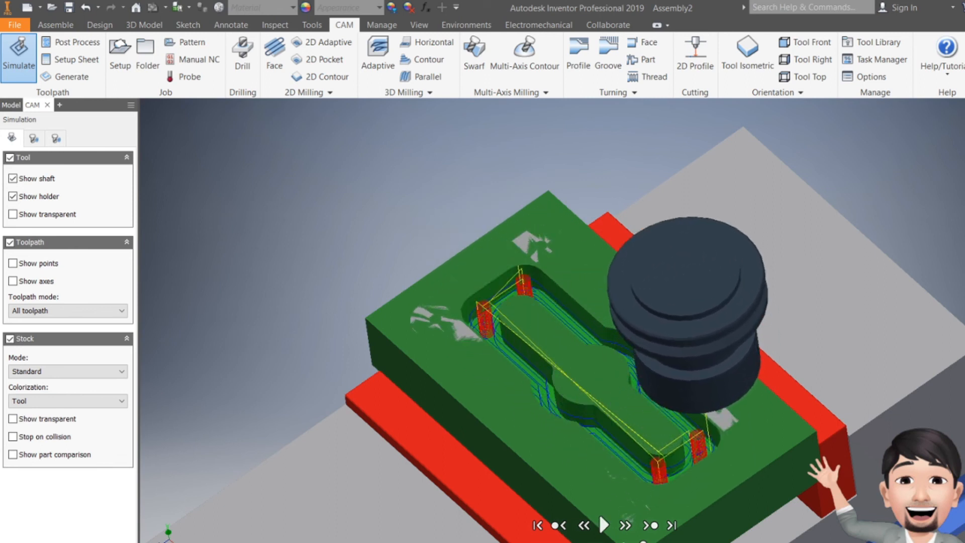
mouse_move(552, 392)
shift+middle_down()
mouse_move(558, 296)
mouse_move(556, 347)
shift+middle_up()
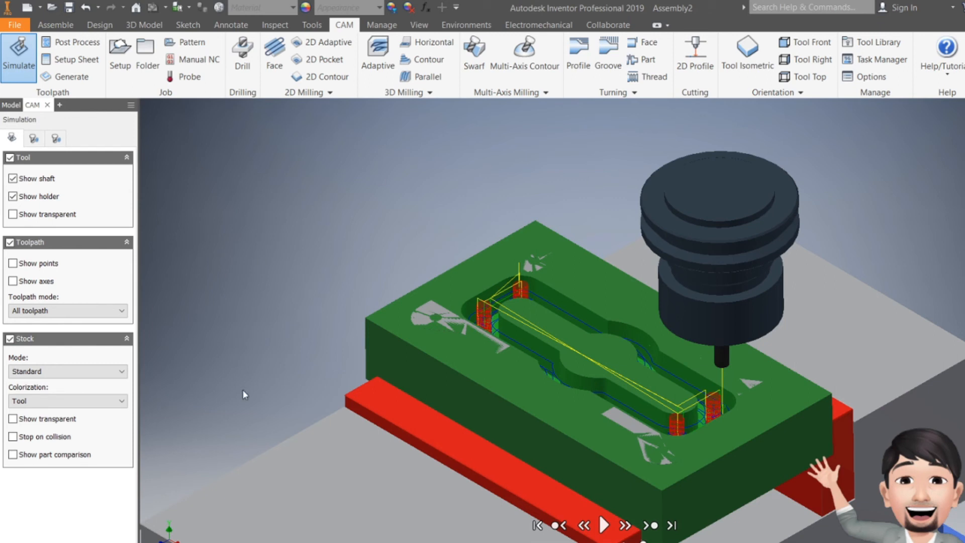
key(Escape)
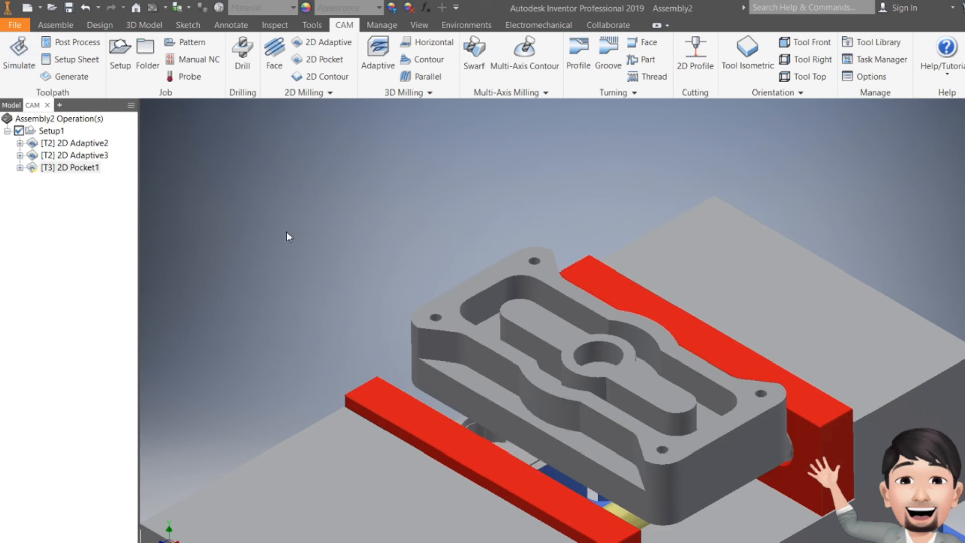
Step: Check the depth of the large inner pocket by previewing a dimension on its corner wall edge, without placing it
scroll(510, 298, up, 3)
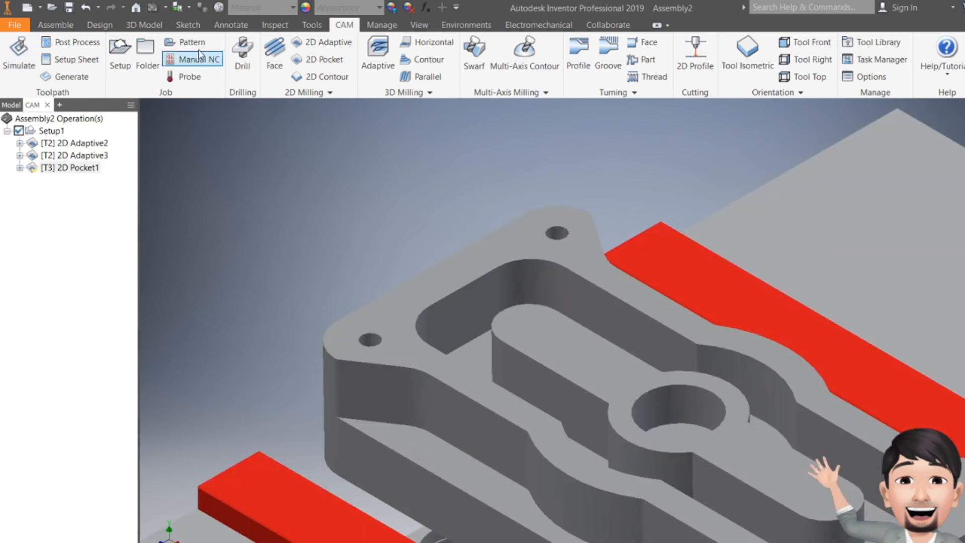
click(231, 25)
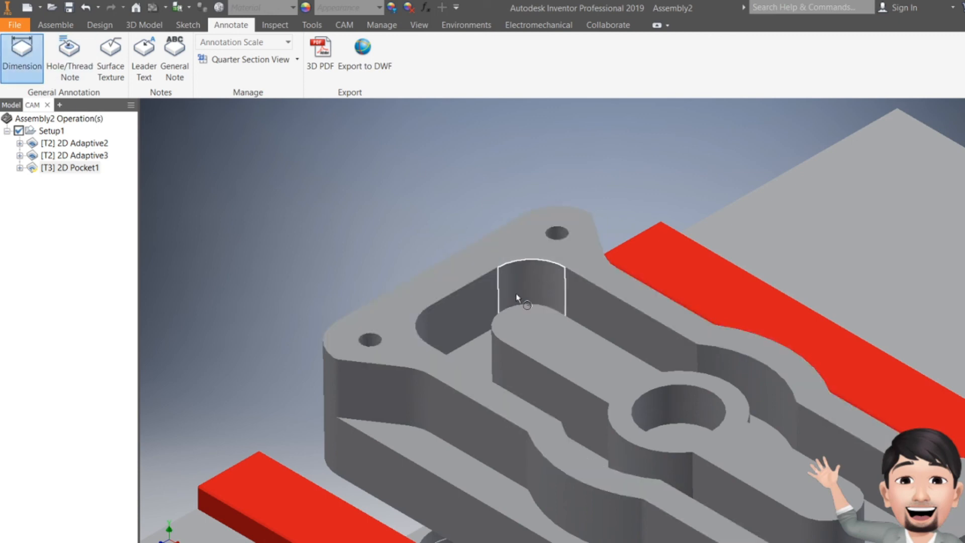
click(498, 285)
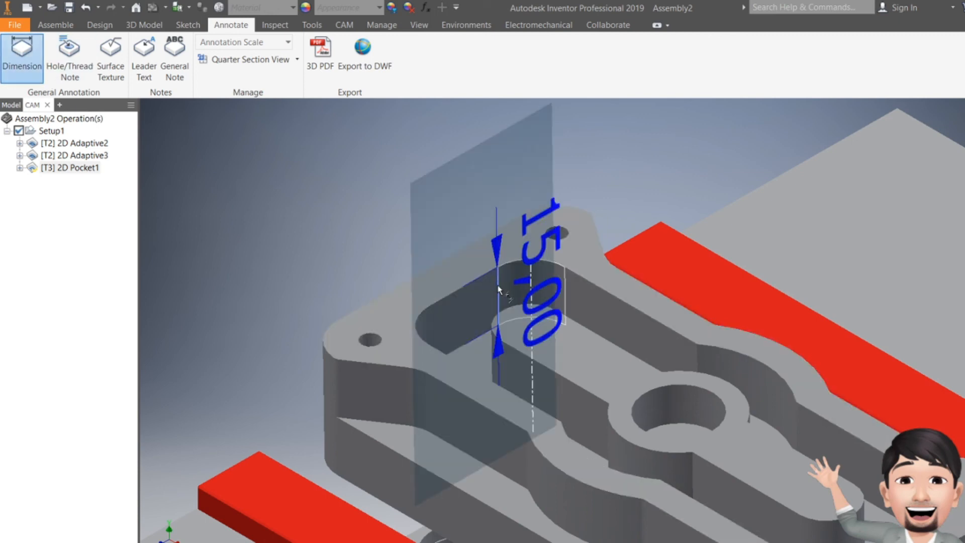
key(Escape)
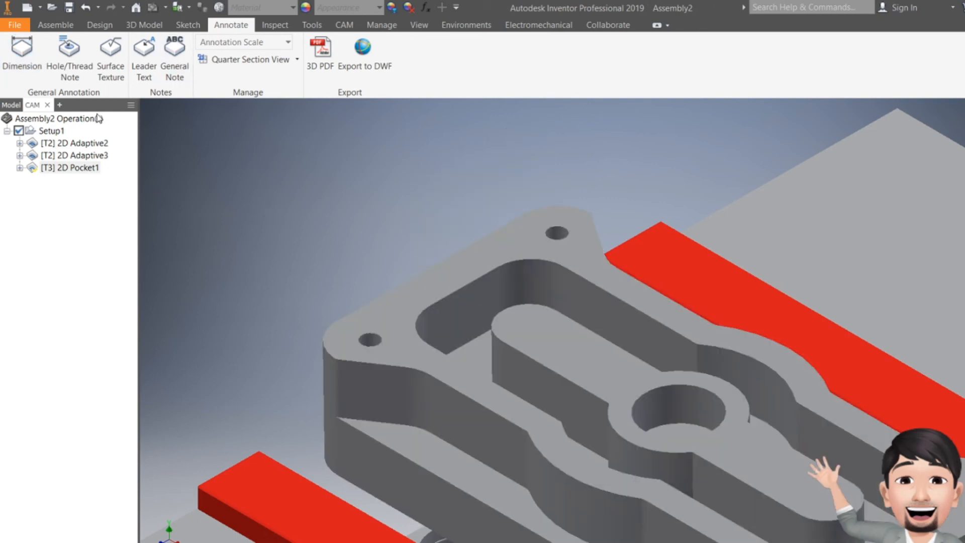
click(345, 25)
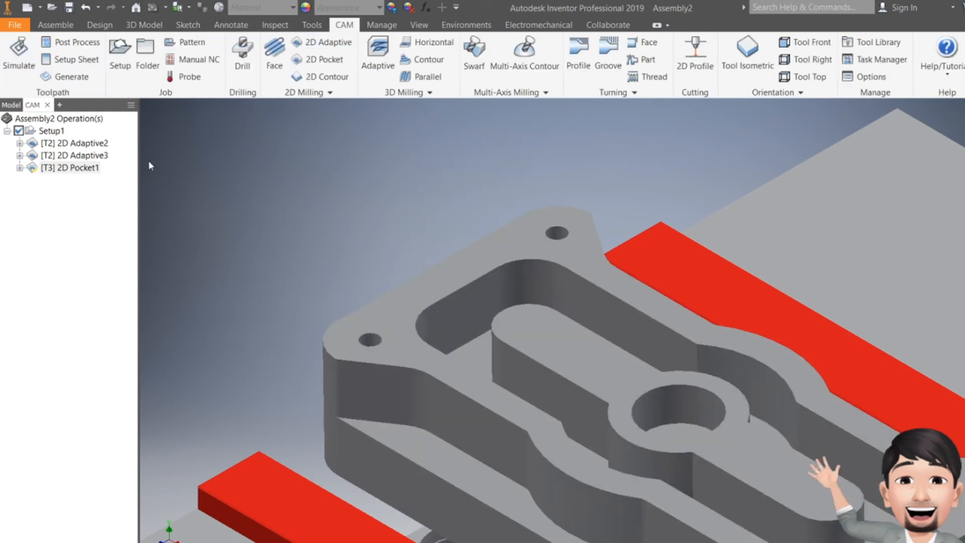
Step: Set the pocket operation's Ø6 mm endmill to 8 mm shoulder length, 8 mm flute length and 10 mm body length, and regenerate the toolpath
double_click(85, 169)
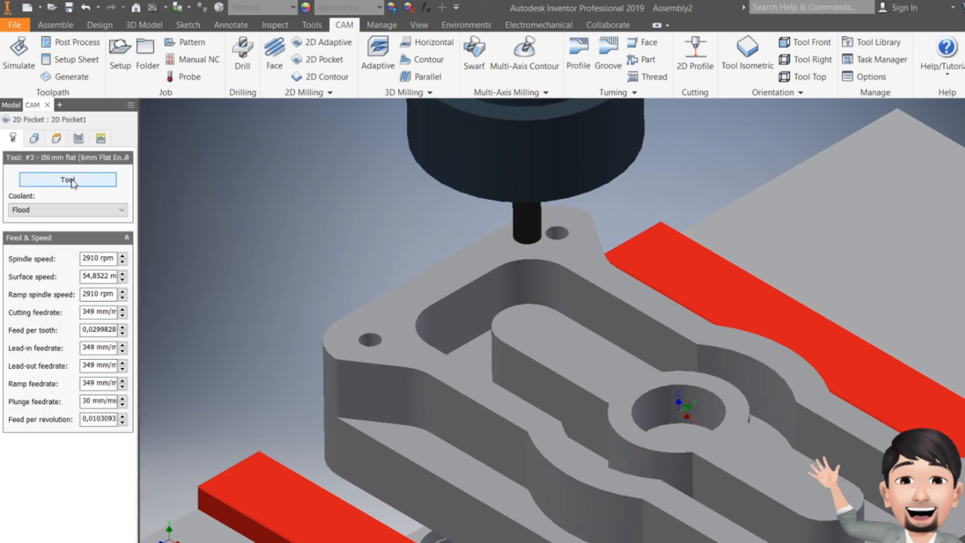
click(71, 180)
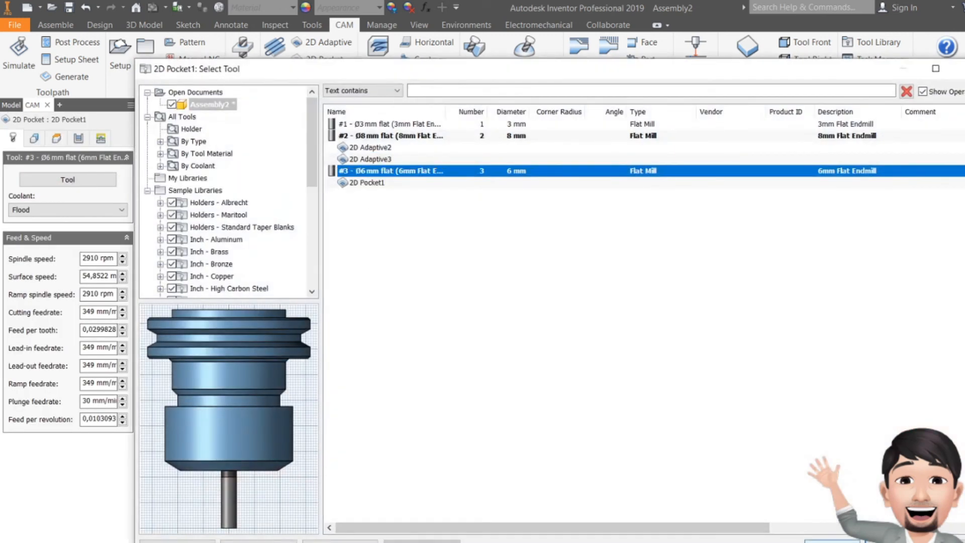
double_click(390, 171)
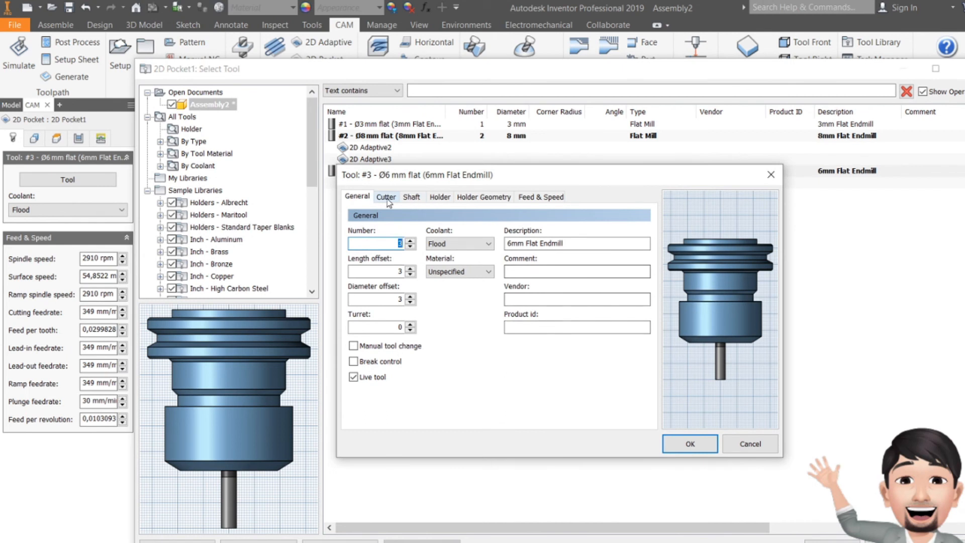
click(386, 197)
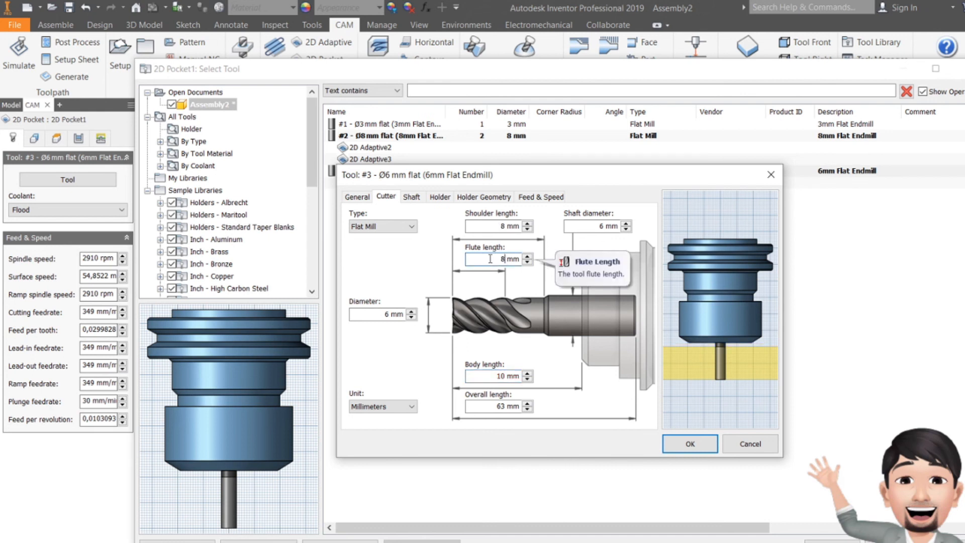
click(689, 443)
click(667, 379)
click(831, 541)
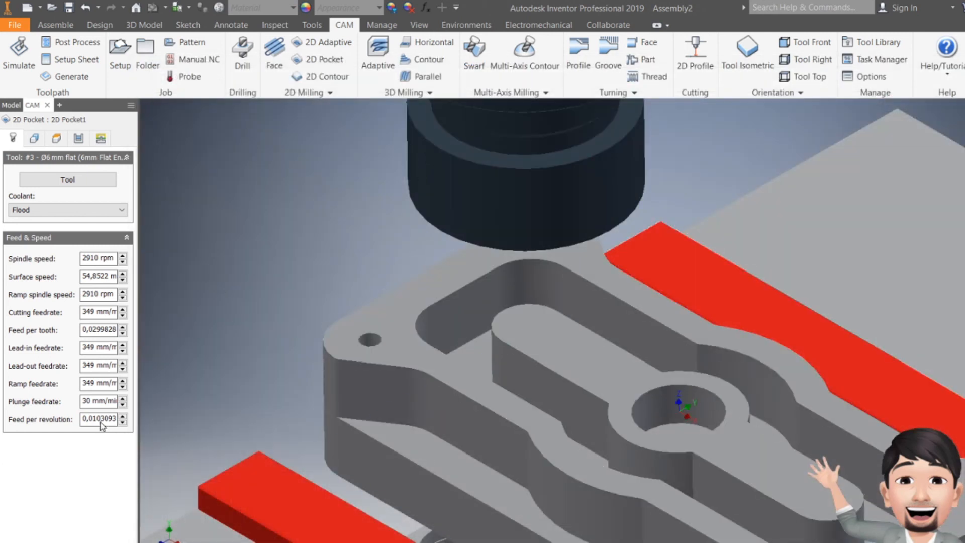
key(Return)
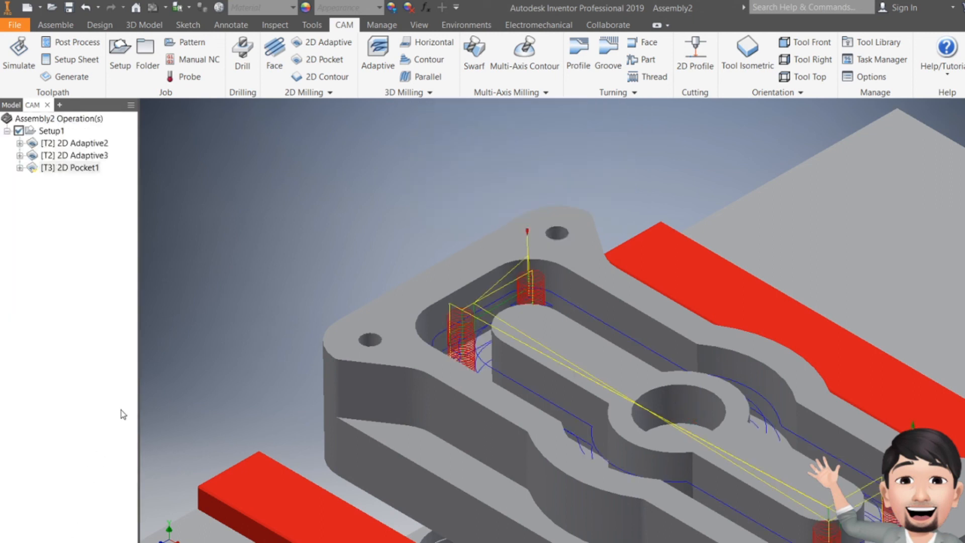
Step: Simulate the 2D Pocket toolpath with the shortened endmill and examine the holder's clearance to the stock from front and angled views
click(56, 169)
click(19, 55)
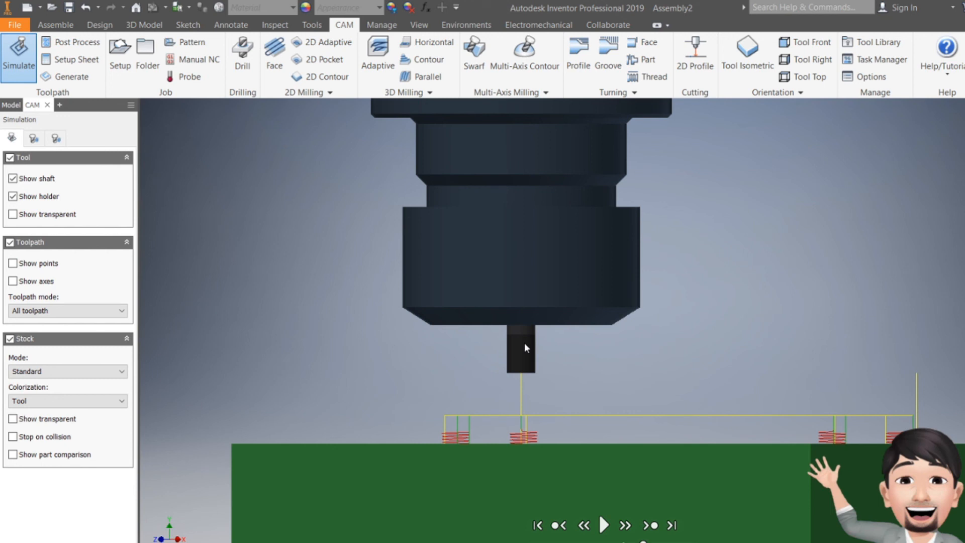
click(603, 524)
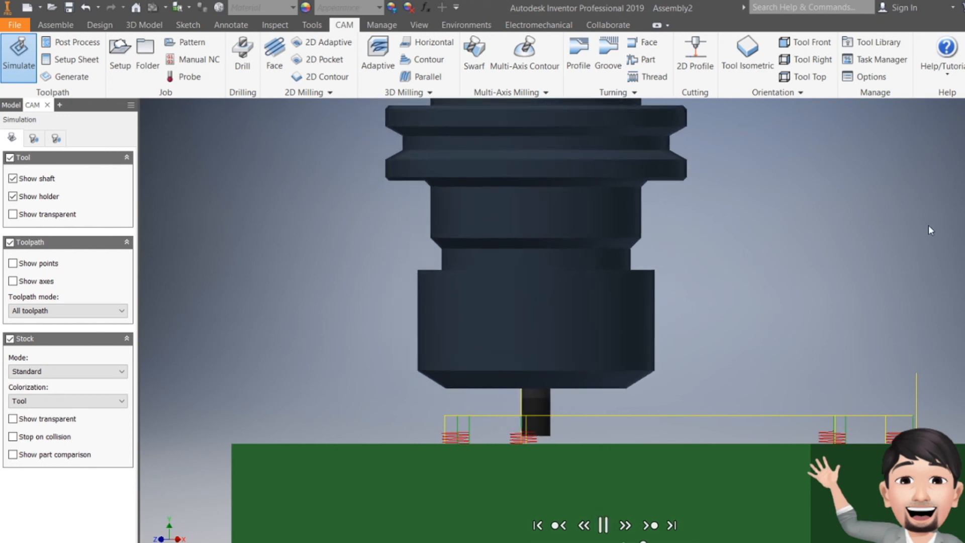
drag(962, 133, 962, 168)
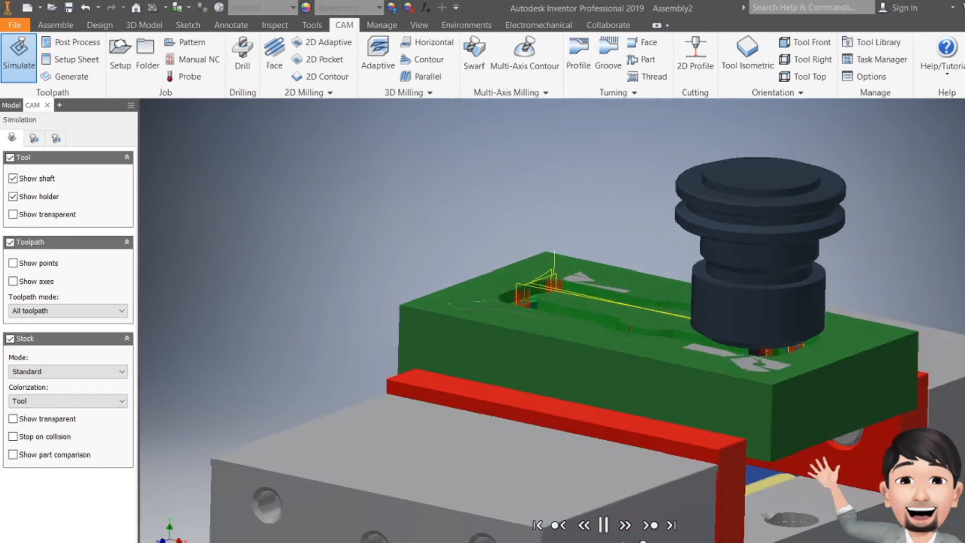
scroll(665, 248, up, 5)
scroll(511, 264, down, 5)
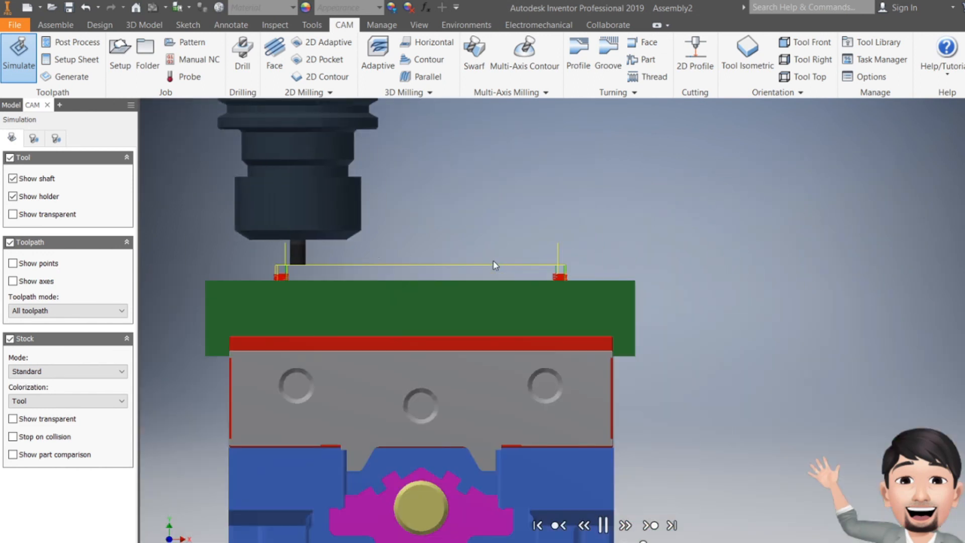
scroll(198, 241, up, 5)
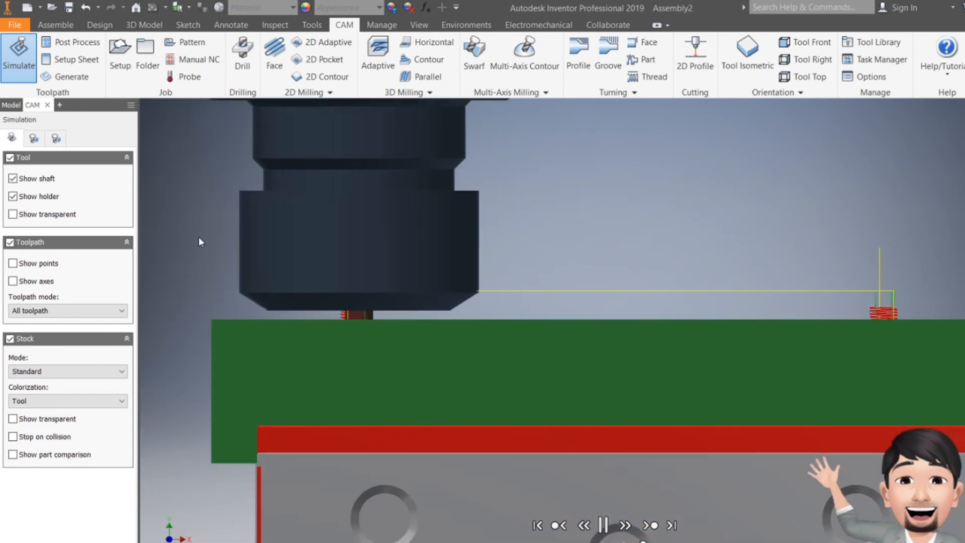
scroll(249, 261, up, 5)
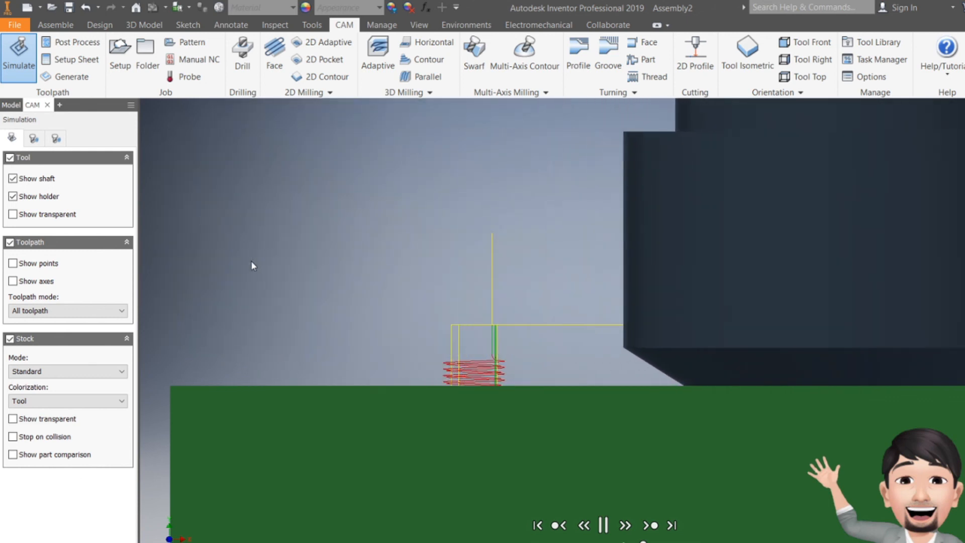
scroll(255, 263, up, 5)
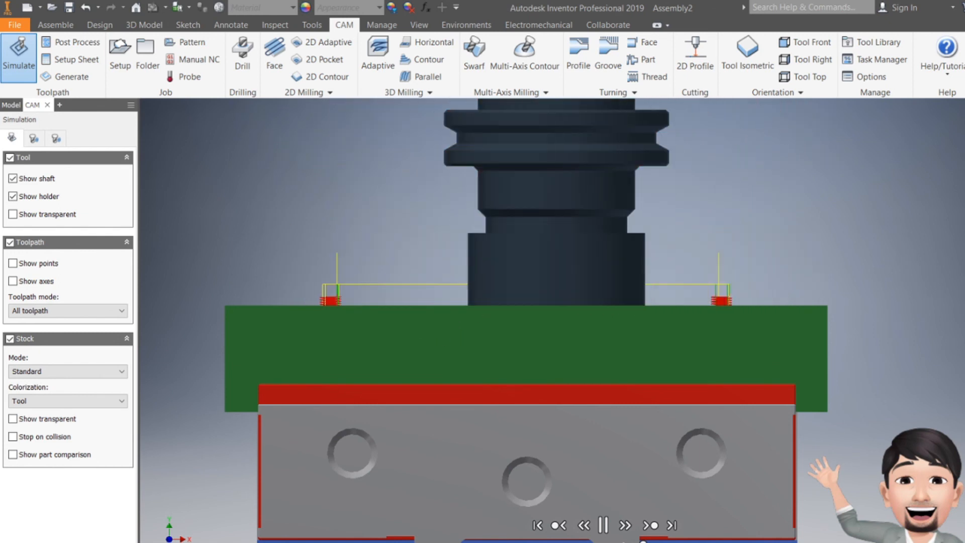
shift+middle_drag(743, 297, 673, 341)
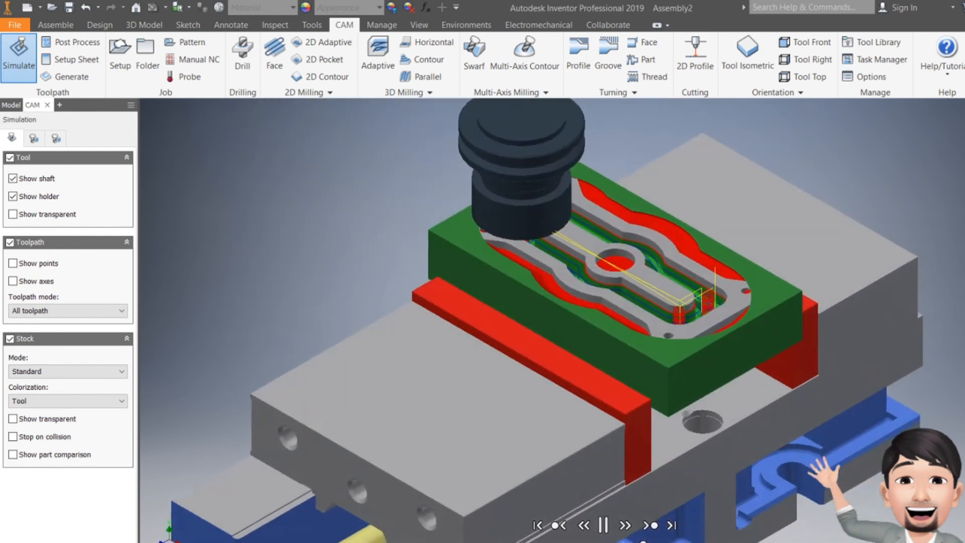